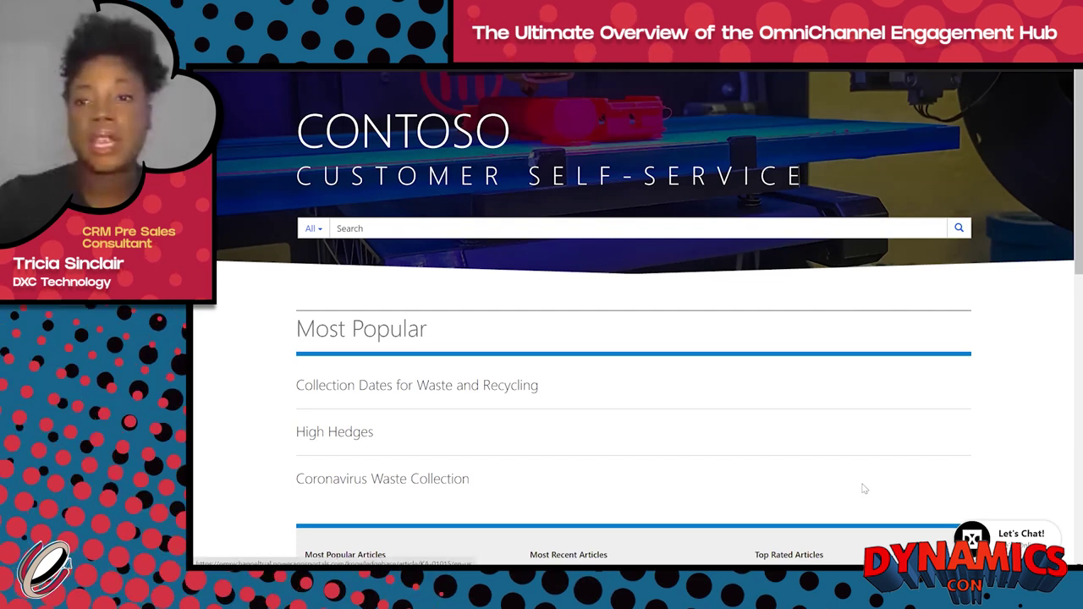
# Step: Fill in the pre-chat form with the customer's name, reason Council Tax Enquiry, and copy consent, then submit
pyautogui.click(1007, 539)
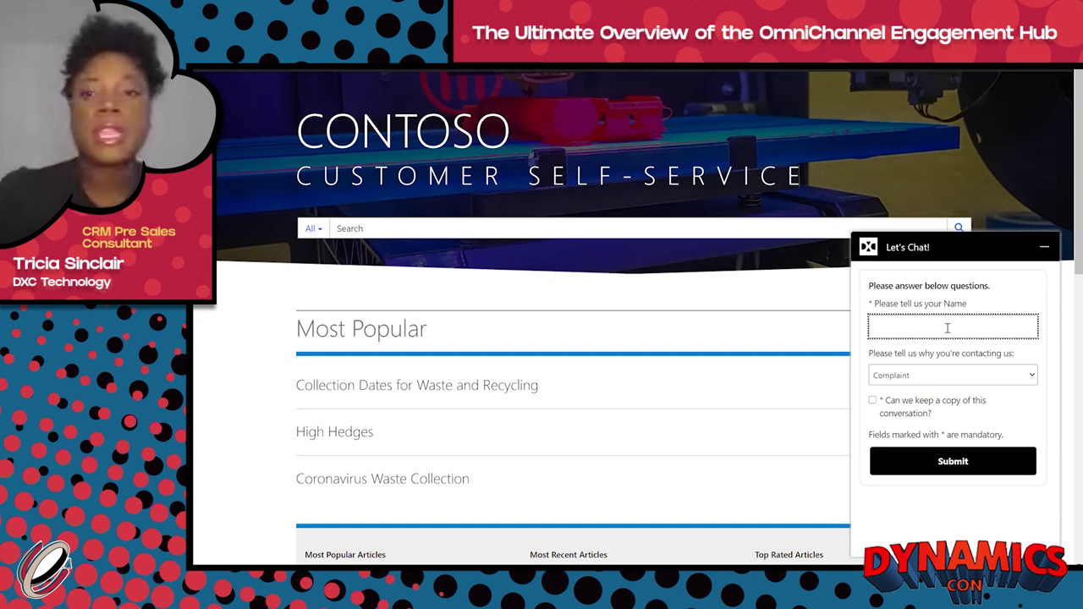
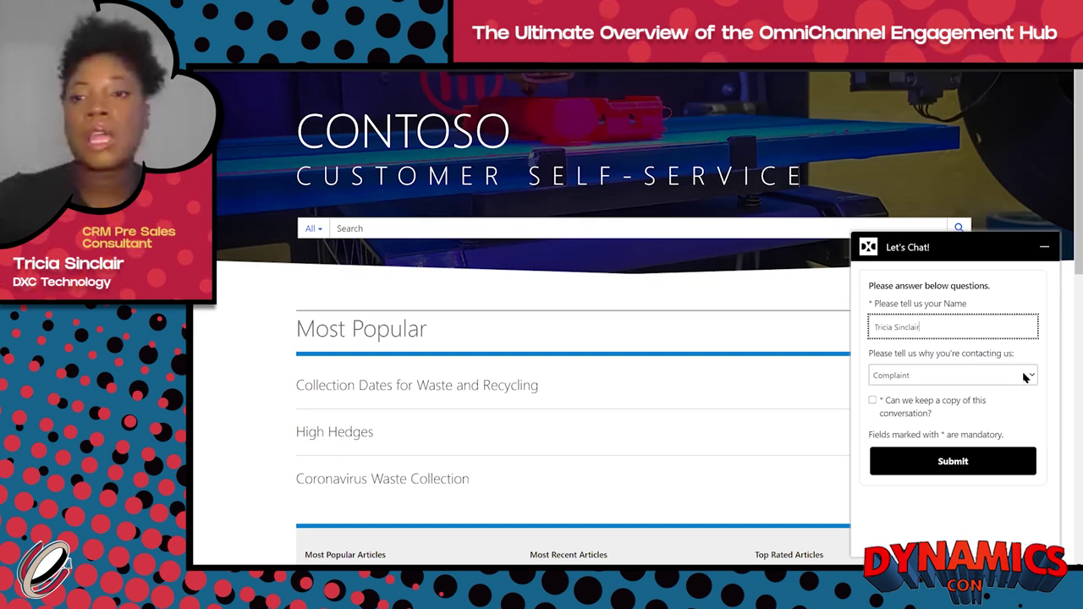
pyautogui.click(1025, 378)
pyautogui.click(987, 415)
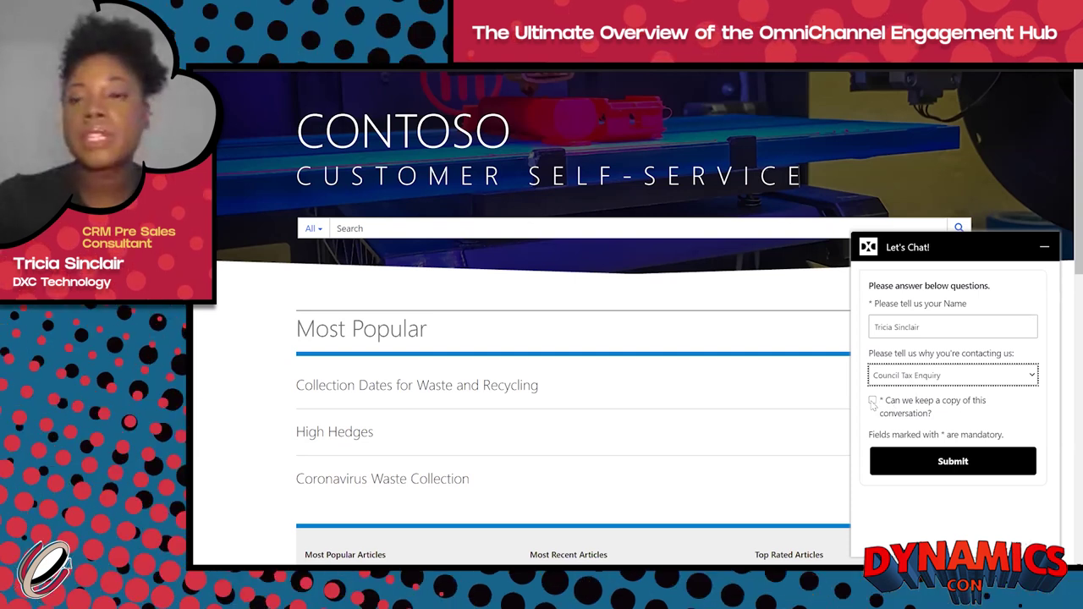
pyautogui.click(872, 401)
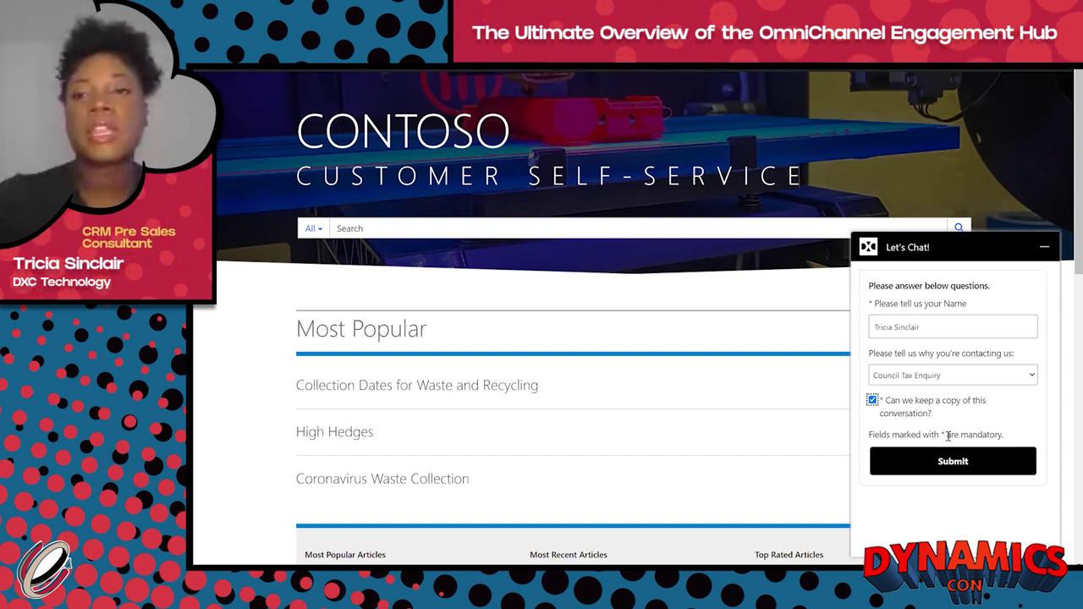
pyautogui.click(955, 462)
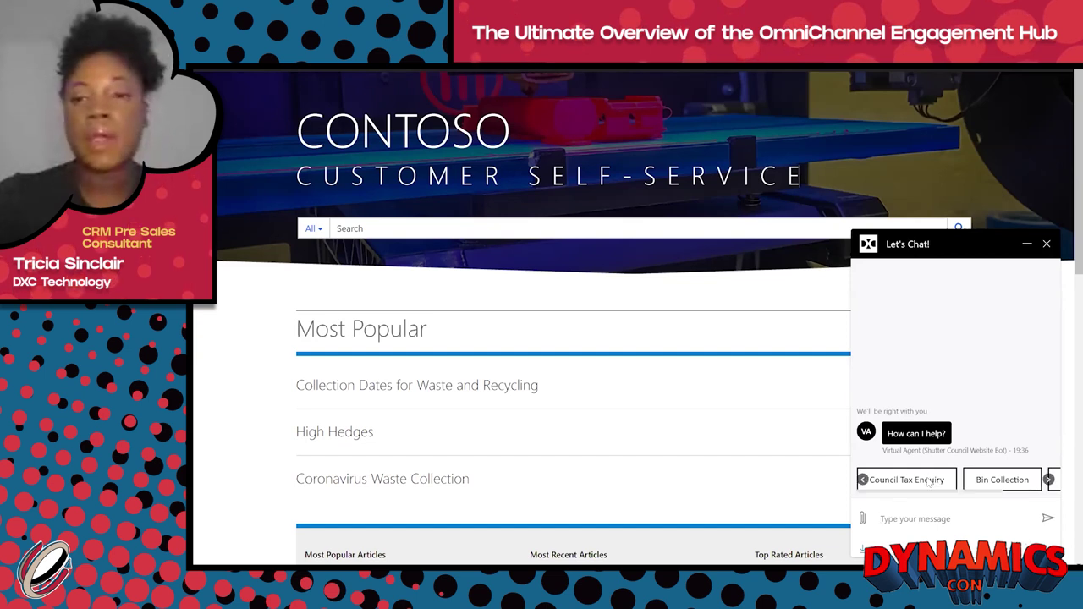
# Step: Choose Council Tax Enquiry, then answer No to sole occupier and No to paying council tax
pyautogui.click(929, 481)
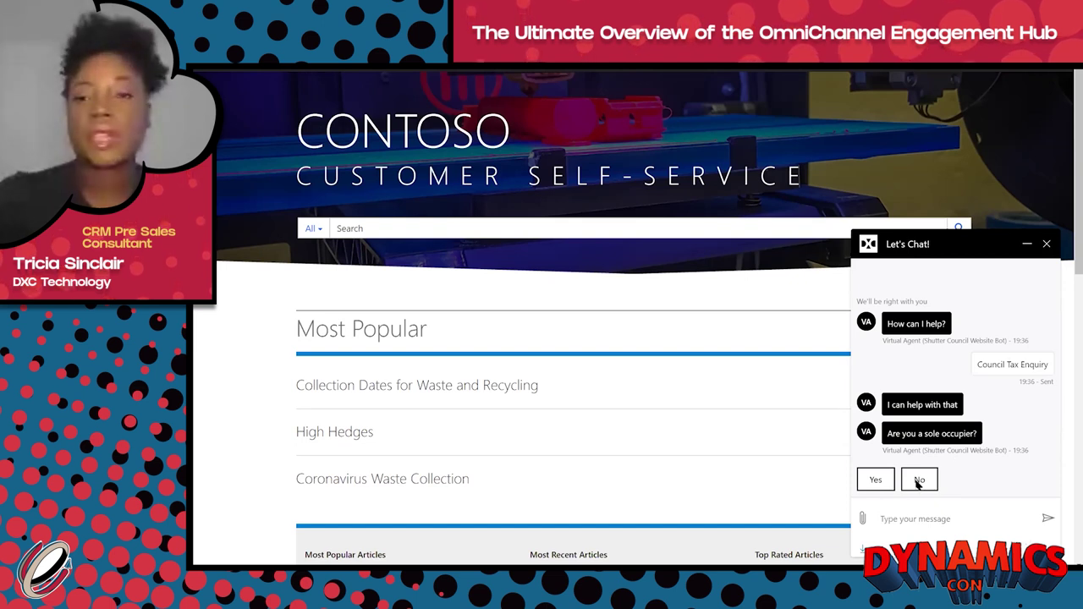
pyautogui.click(919, 481)
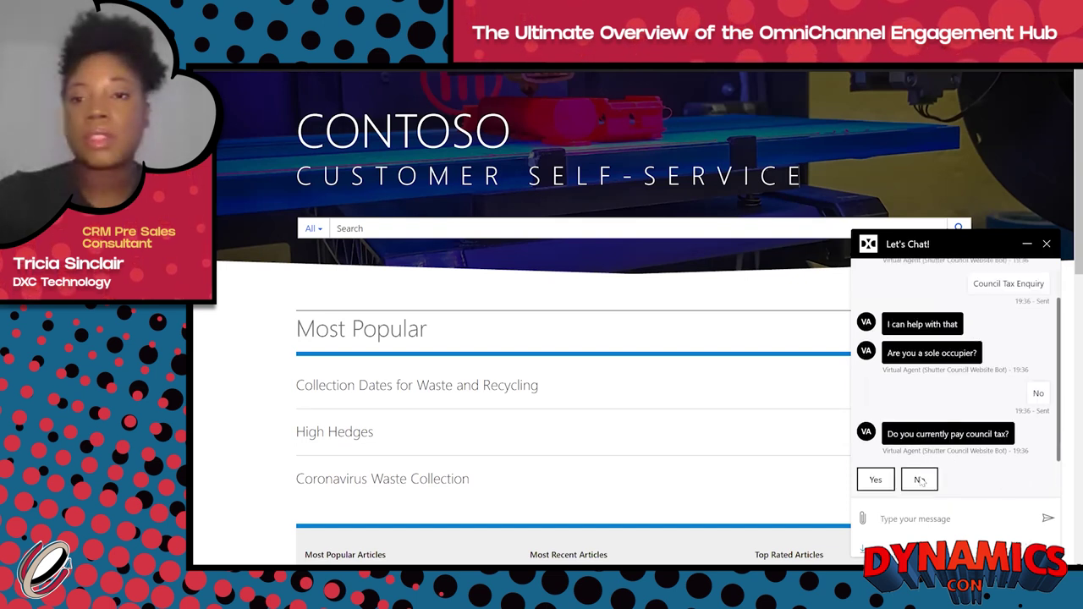
pyautogui.click(921, 480)
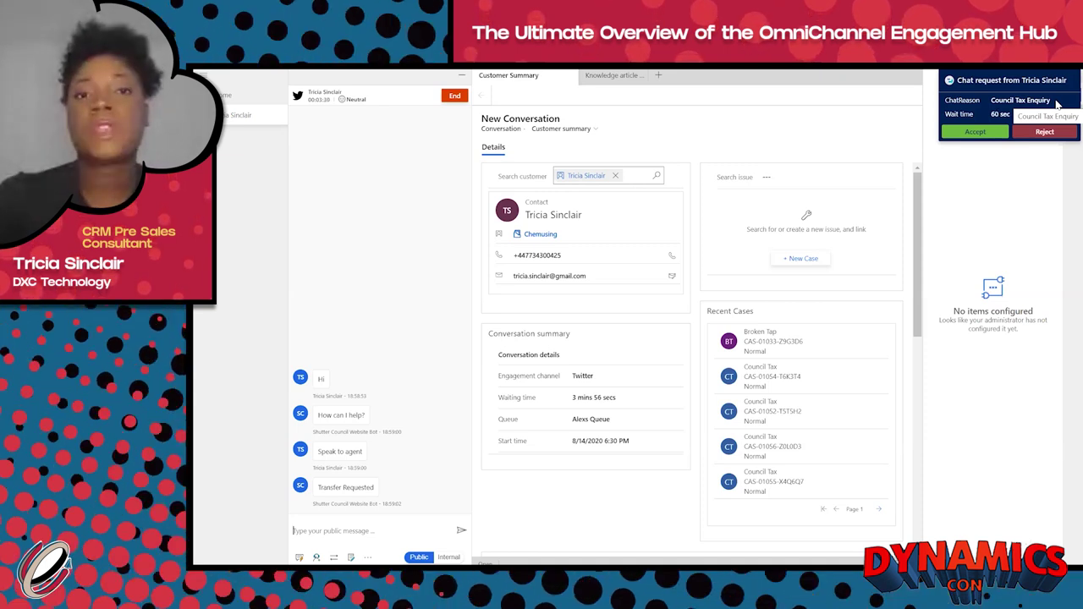
# Step: Accept the incoming Council Tax Enquiry chat request
pyautogui.click(986, 133)
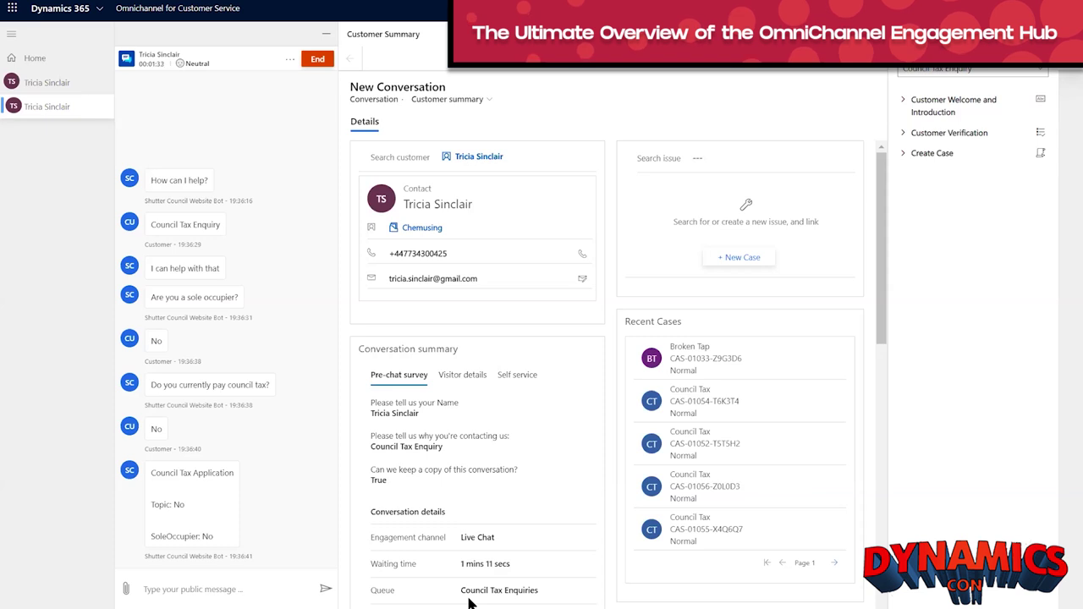
# Step: Check the Visitor details tab, then the Self service list of visited portal pages
pyautogui.click(452, 382)
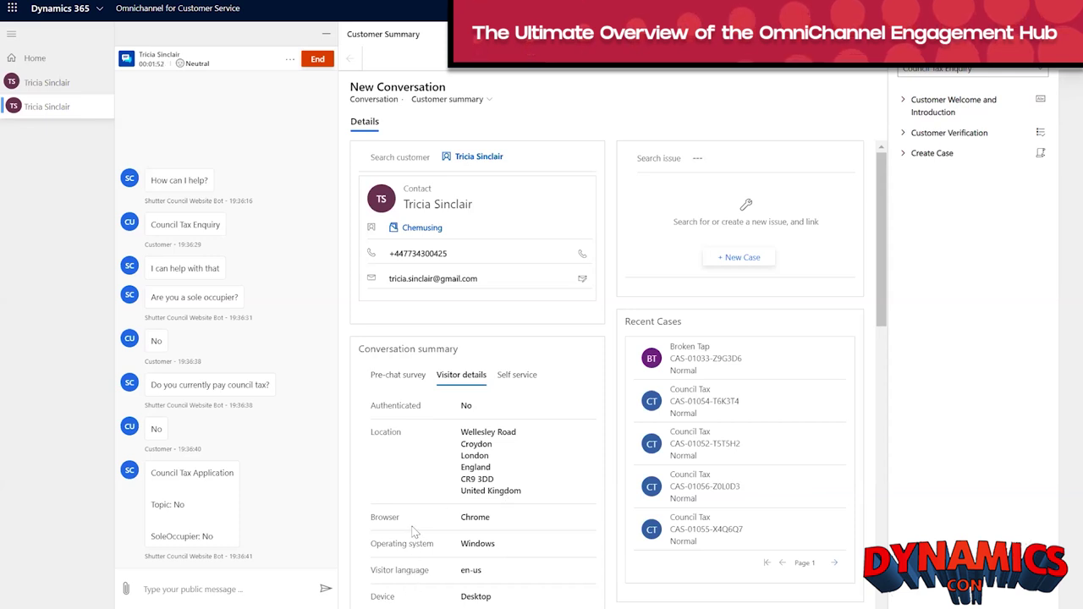
pyautogui.click(518, 375)
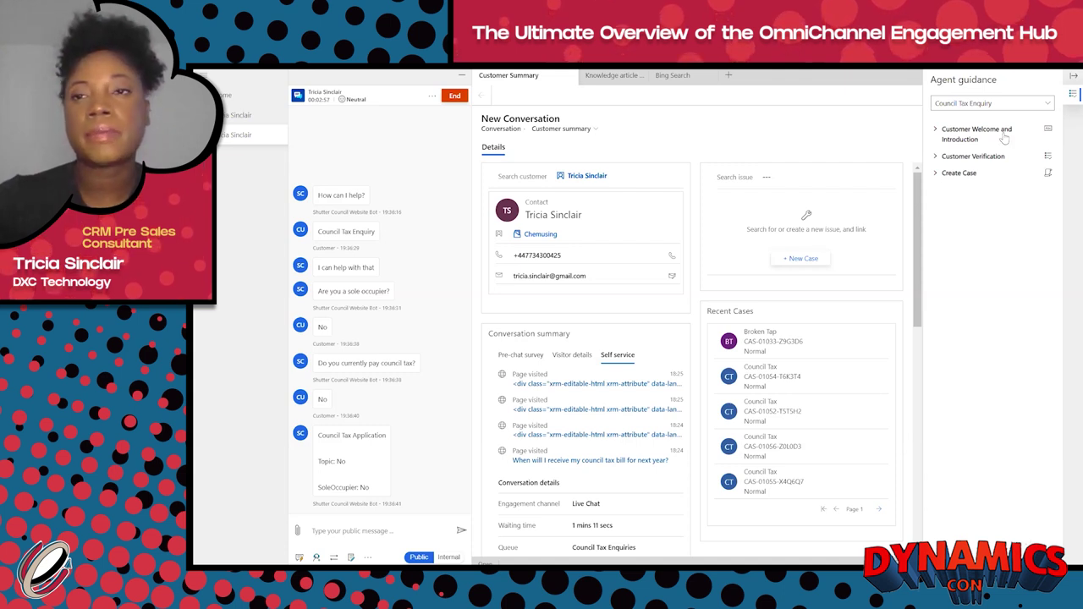
# Step: Expand the Customer Welcome and Introduction step in Agent guidance
pyautogui.click(936, 132)
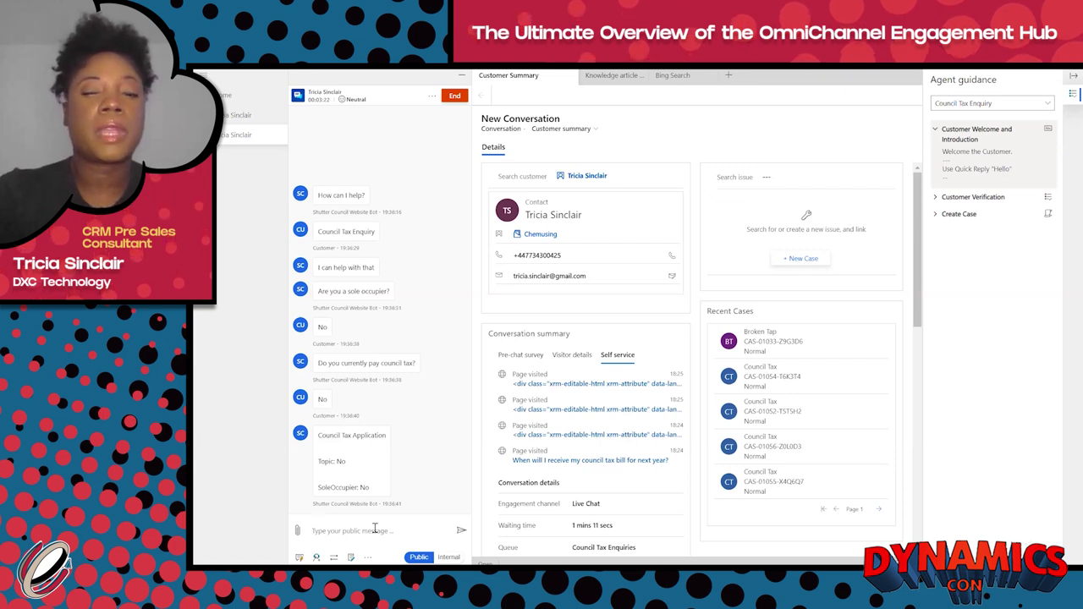
# Step: Insert the Hello quick reply using /q hello and send it to the customer
pyautogui.write('/q')
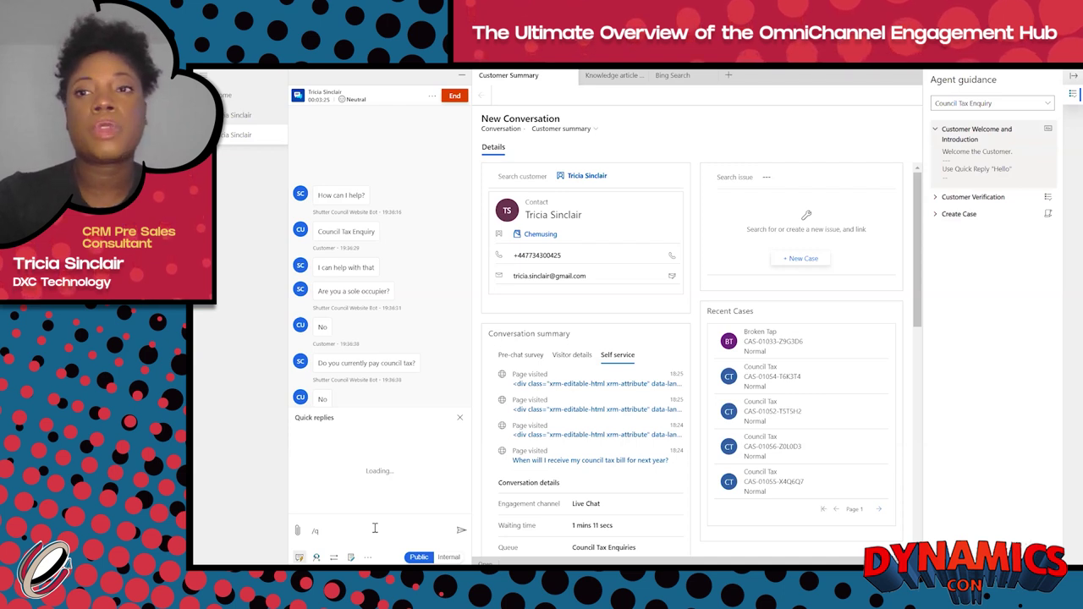
pyautogui.write(' hello')
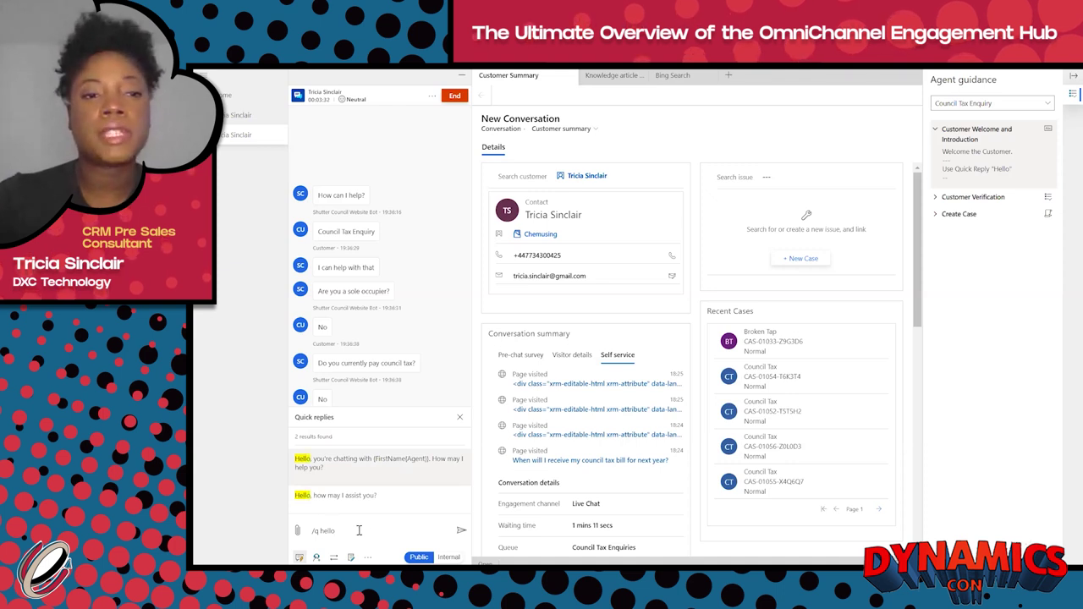
pyautogui.click(336, 475)
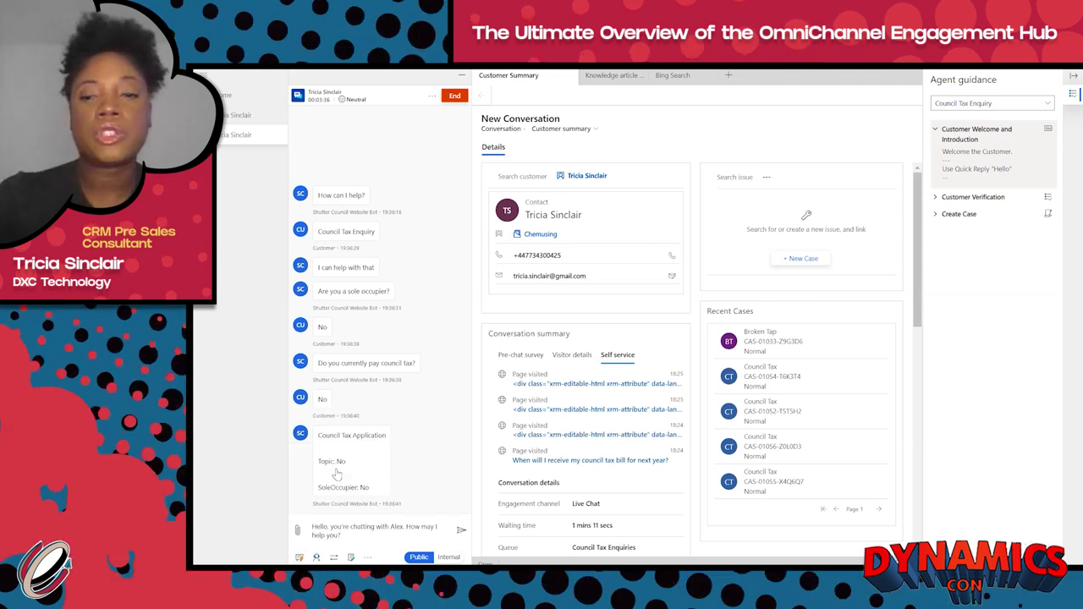
pyautogui.press('Return')
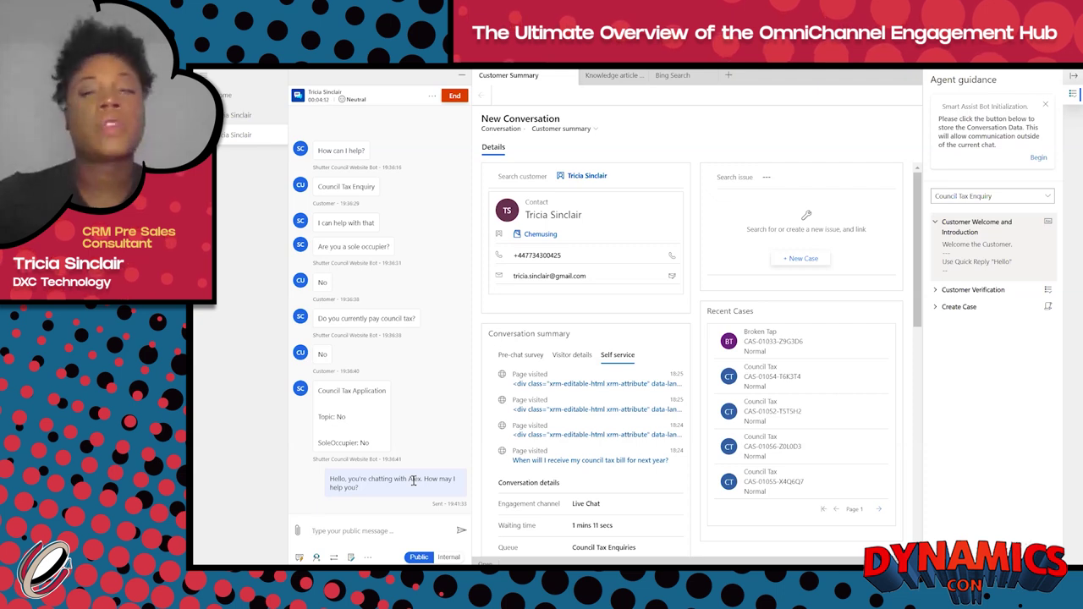
# Step: Complete the welcome step, mark birthdate and address validation done, and return to the Council Tax script
pyautogui.click(1049, 223)
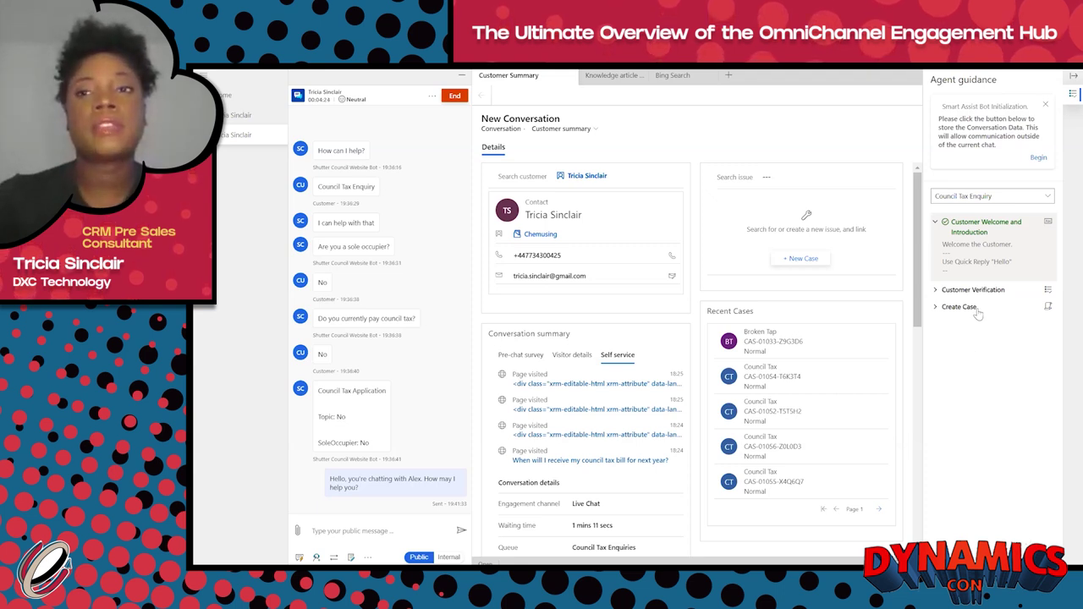
pyautogui.click(1048, 291)
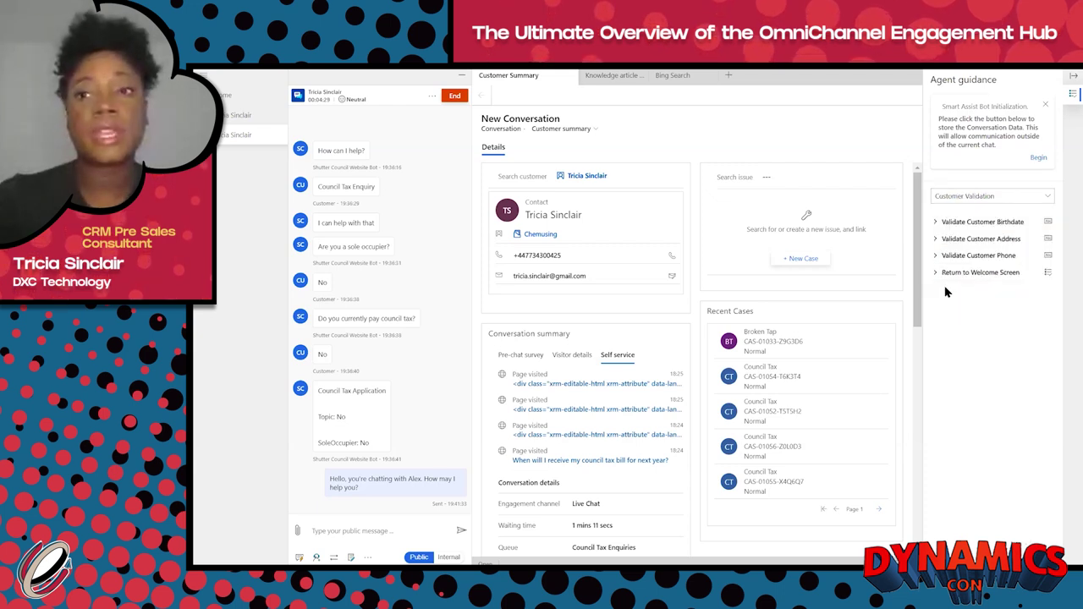
pyautogui.click(937, 224)
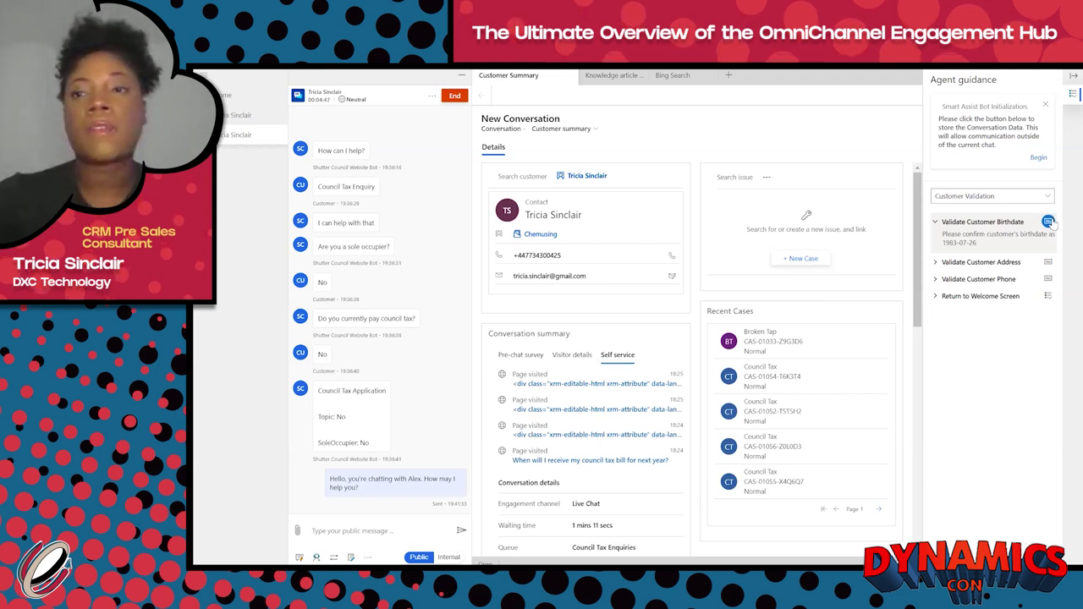
pyautogui.click(1050, 222)
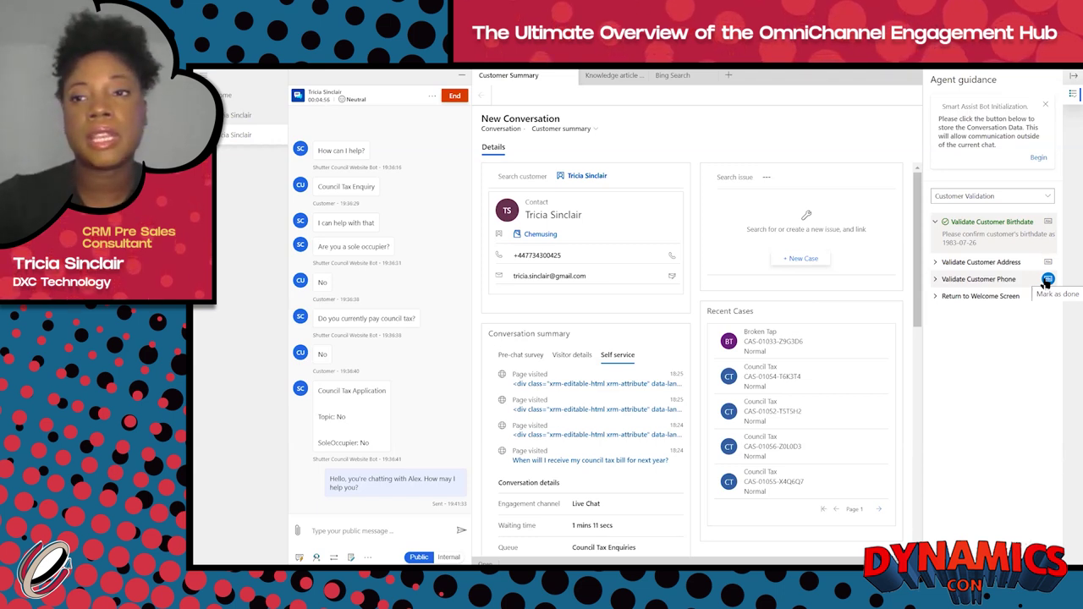
pyautogui.click(936, 264)
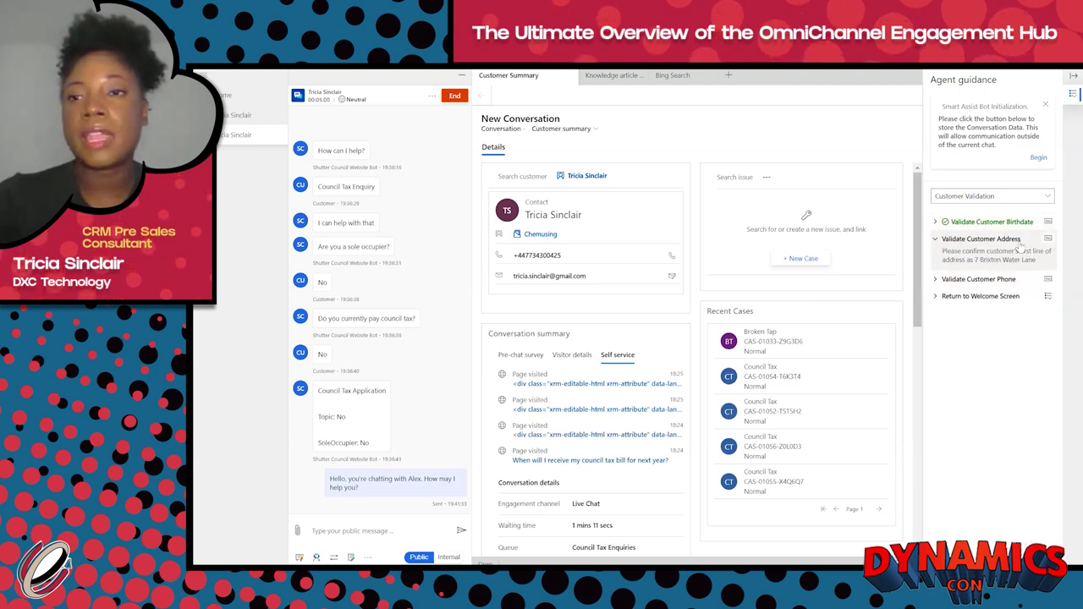
pyautogui.click(1049, 240)
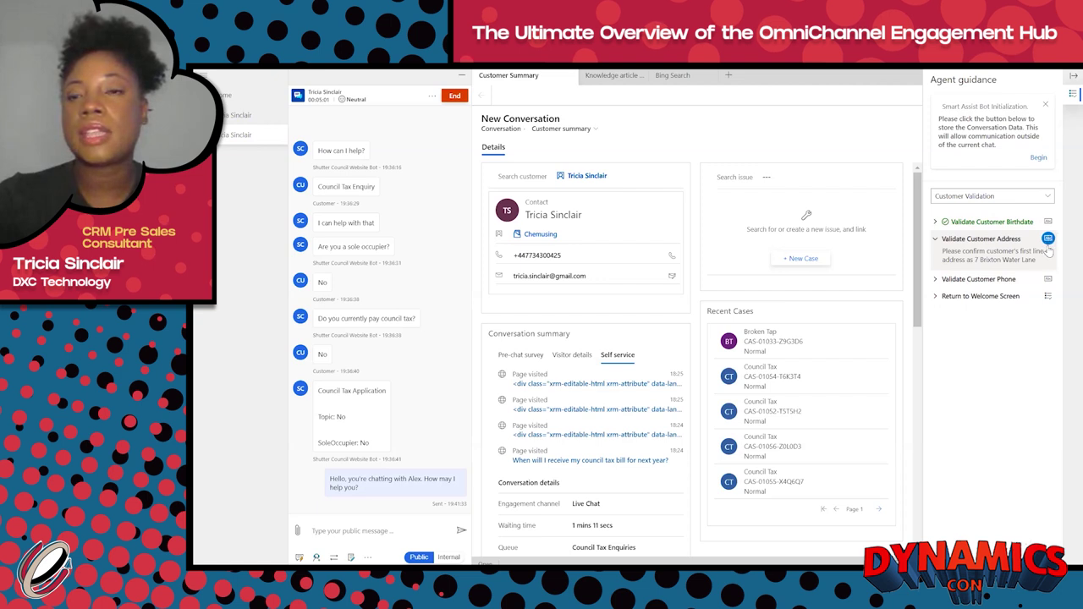
pyautogui.click(1049, 297)
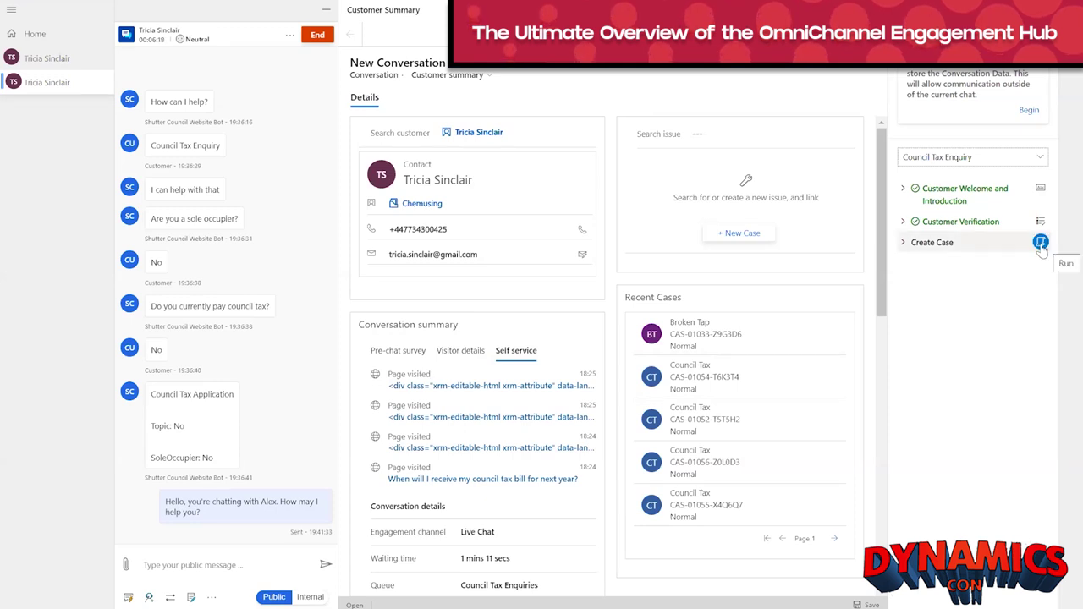
pyautogui.click(1041, 243)
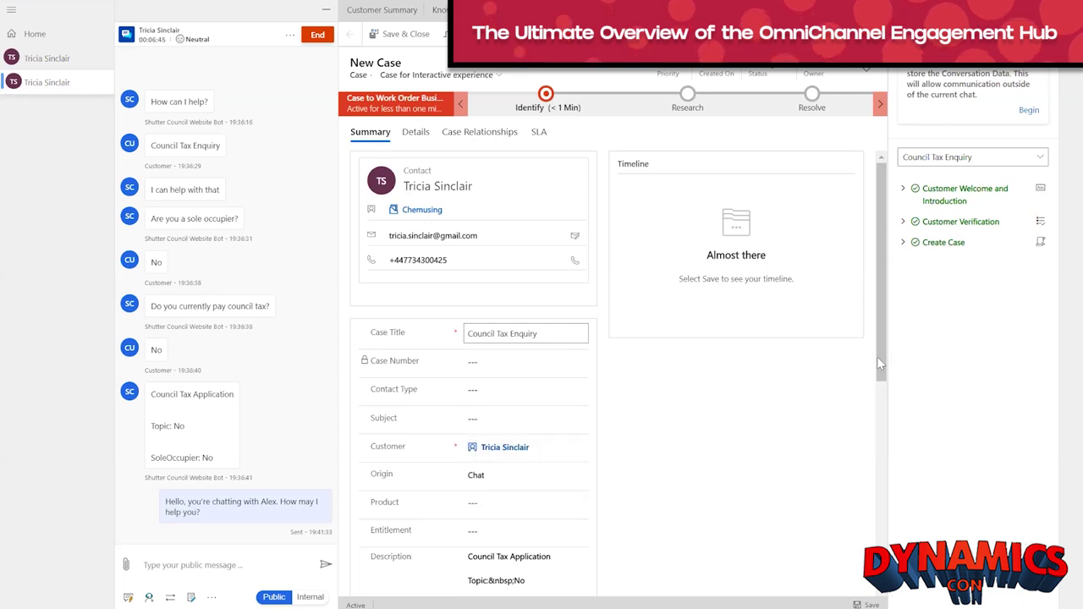
pyautogui.scroll(-1, 851, 455)
pyautogui.scroll(-1, 851, 455)
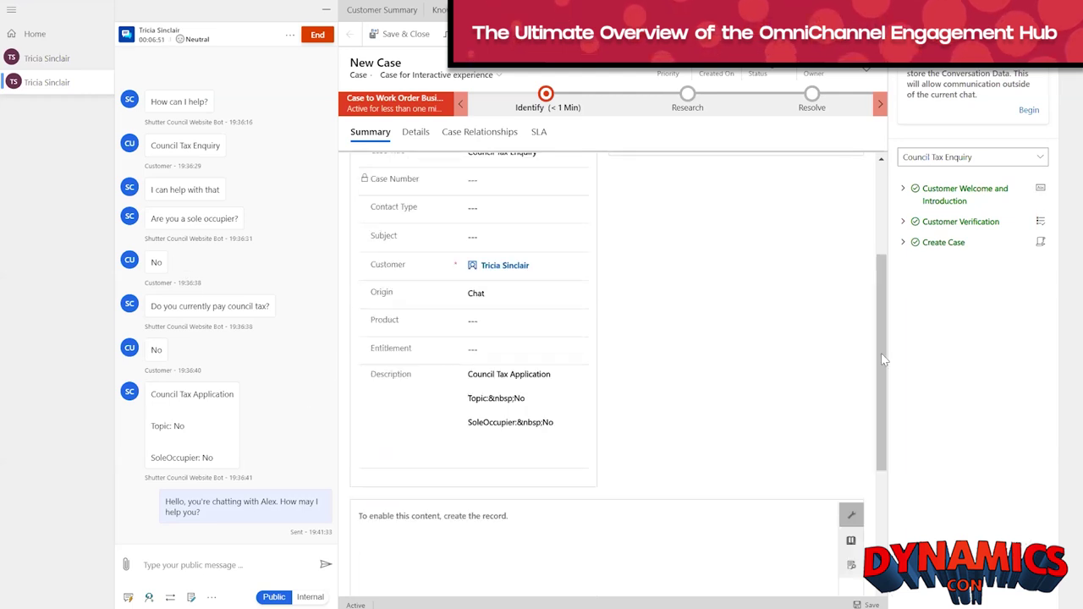
pyautogui.scroll(2, 889, 361)
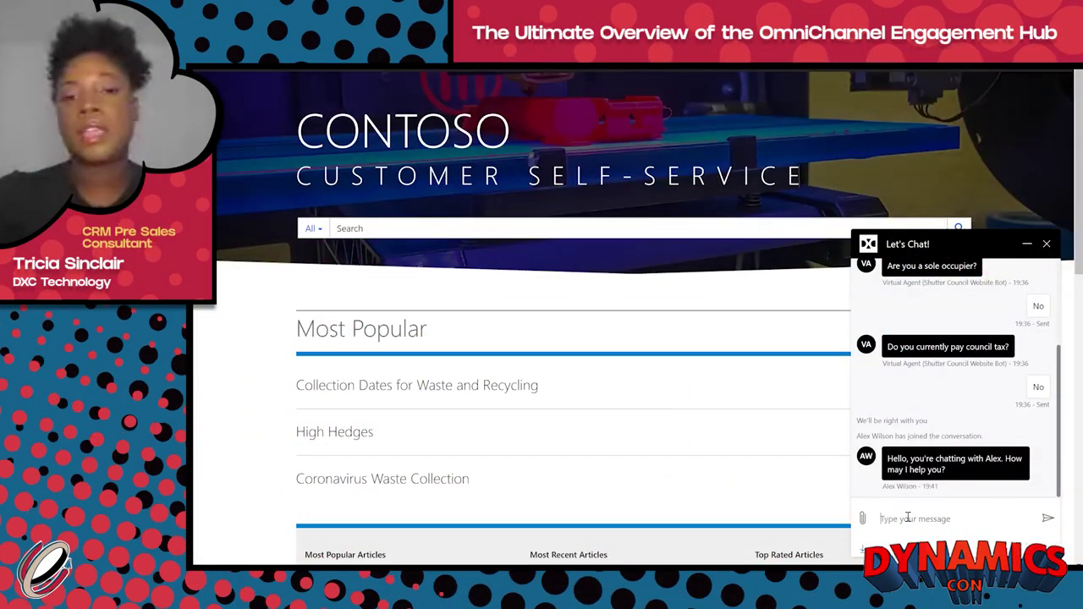
# Step: Ask for an appointment about taxes, adding 'but i havent been able to get through'
pyautogui.click(908, 517)
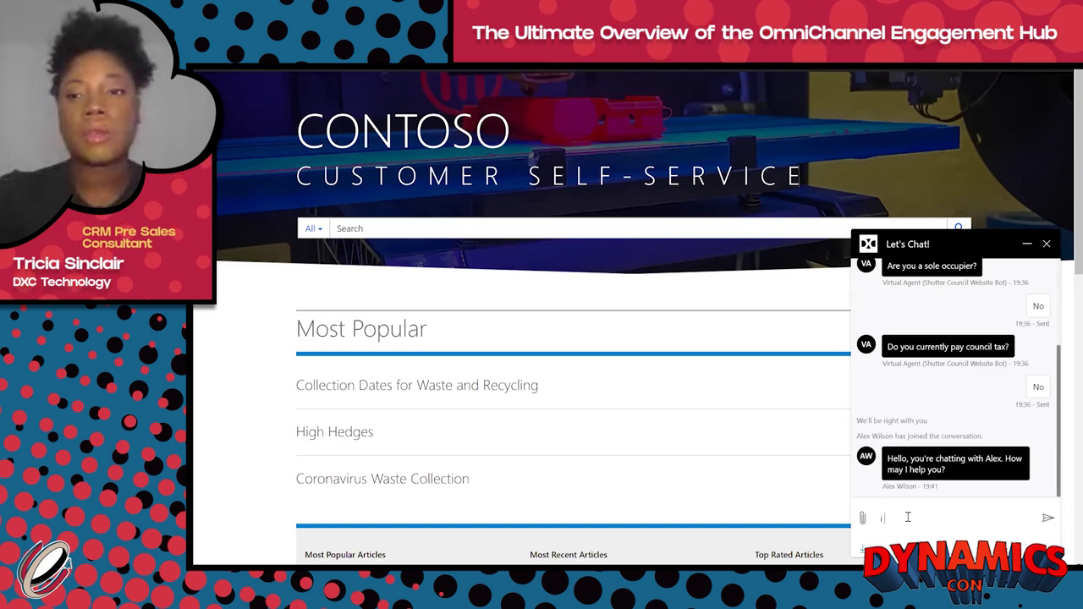
pyautogui.write('i want to set up a')
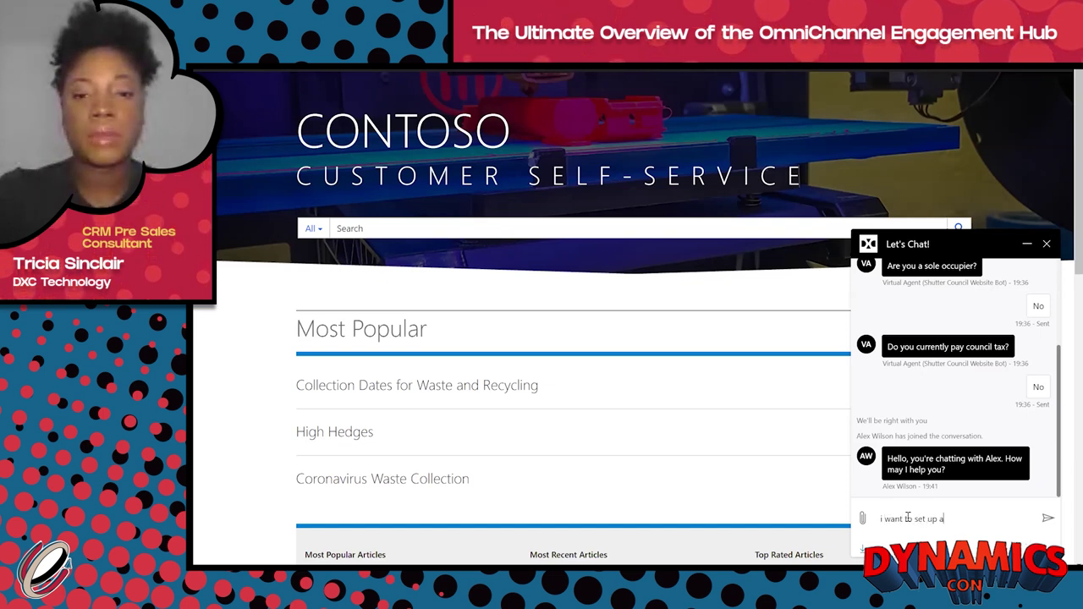
pyautogui.write('n appointment with so')
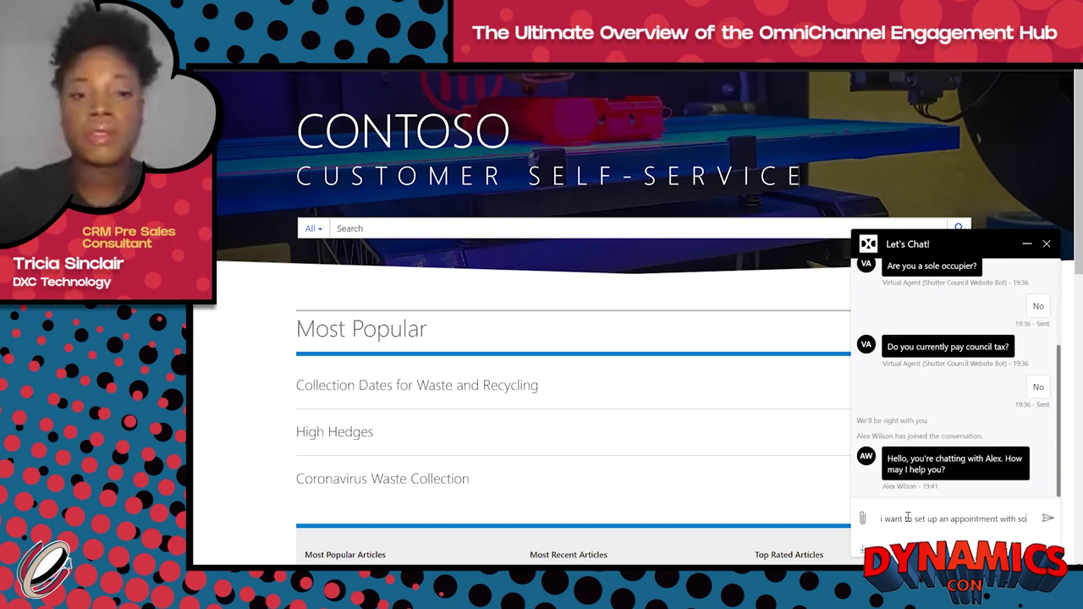
pyautogui.write('meone to')
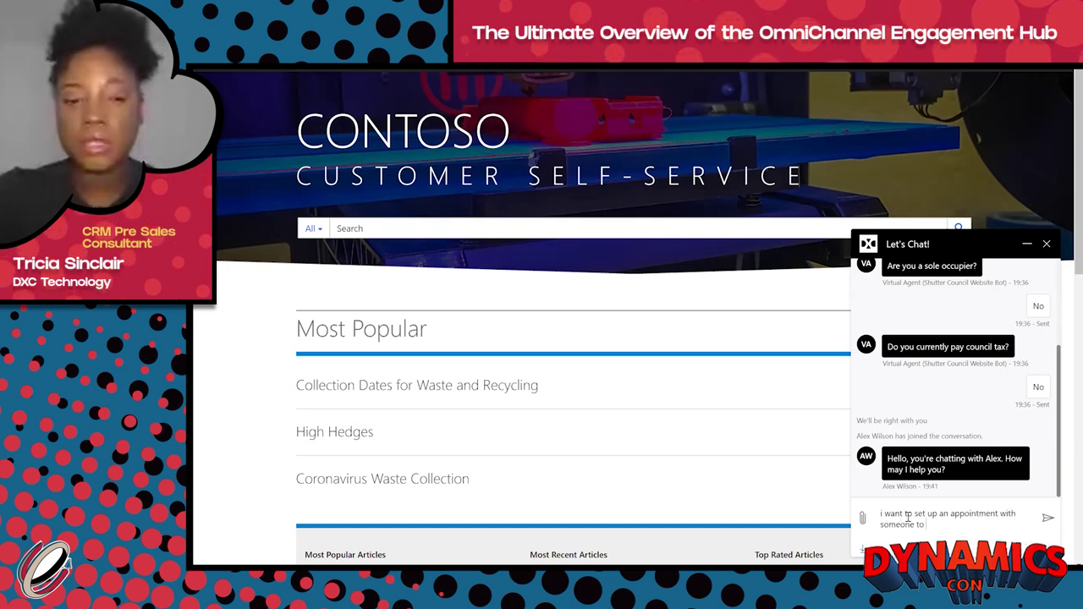
pyautogui.write(' speak about')
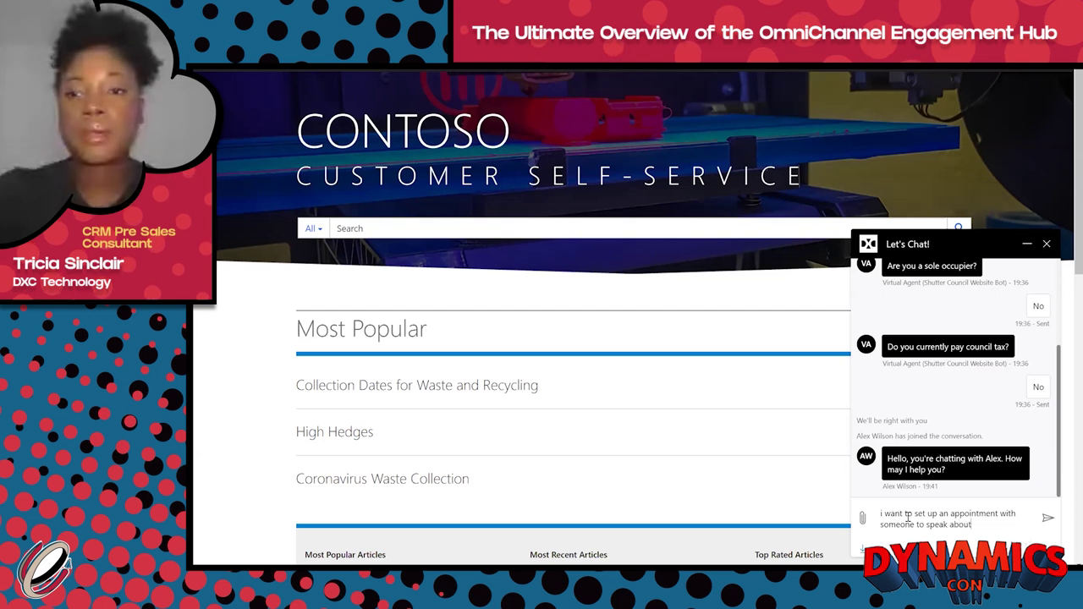
pyautogui.write(' my taxes')
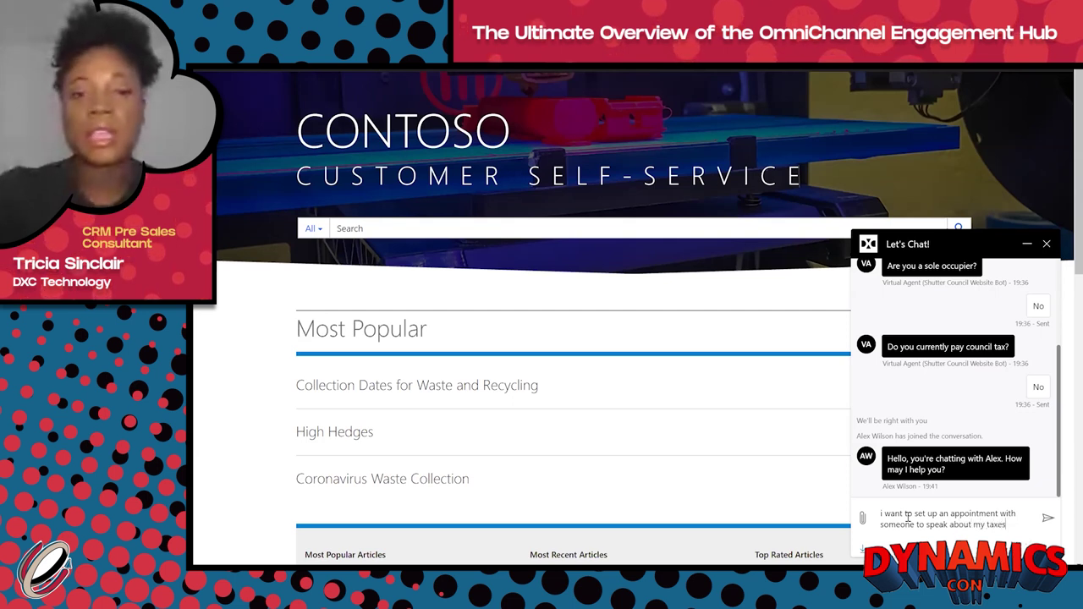
pyautogui.press('Return')
pyautogui.write('but i')
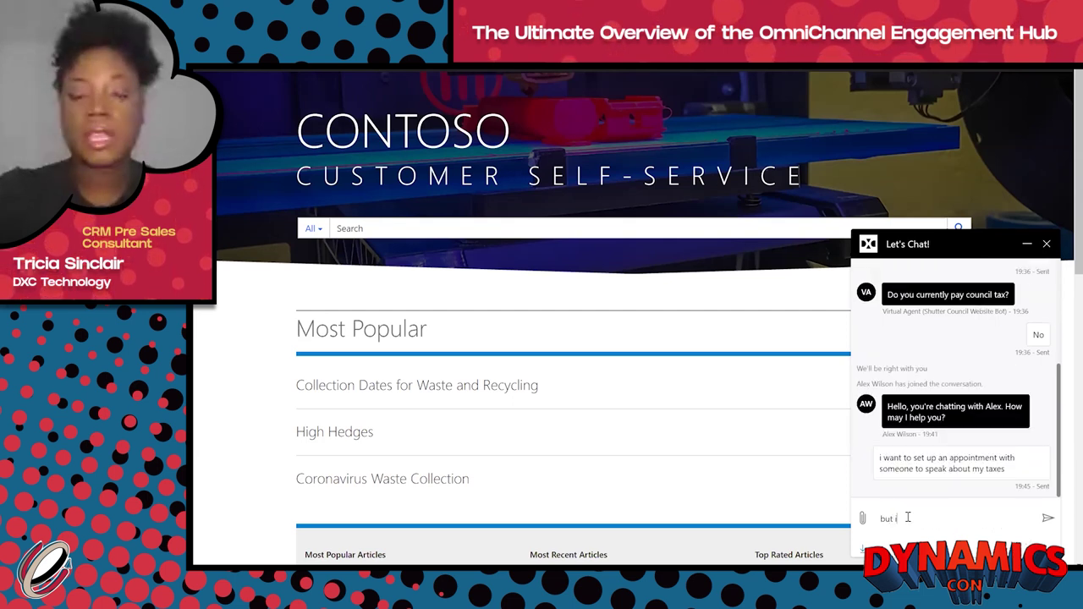
pyautogui.write(' havent been')
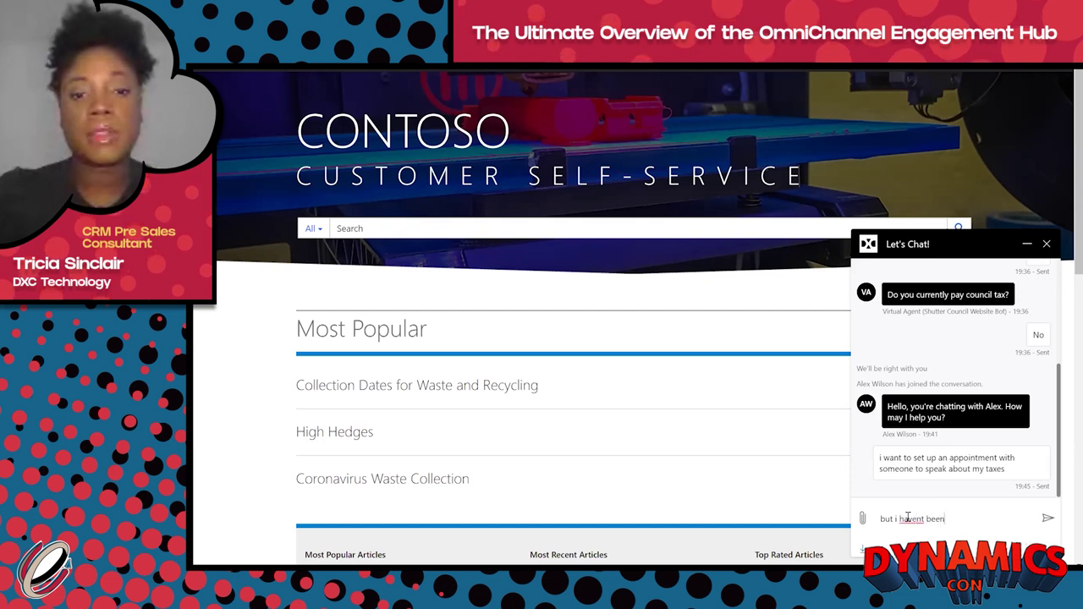
pyautogui.write(' ablt to')
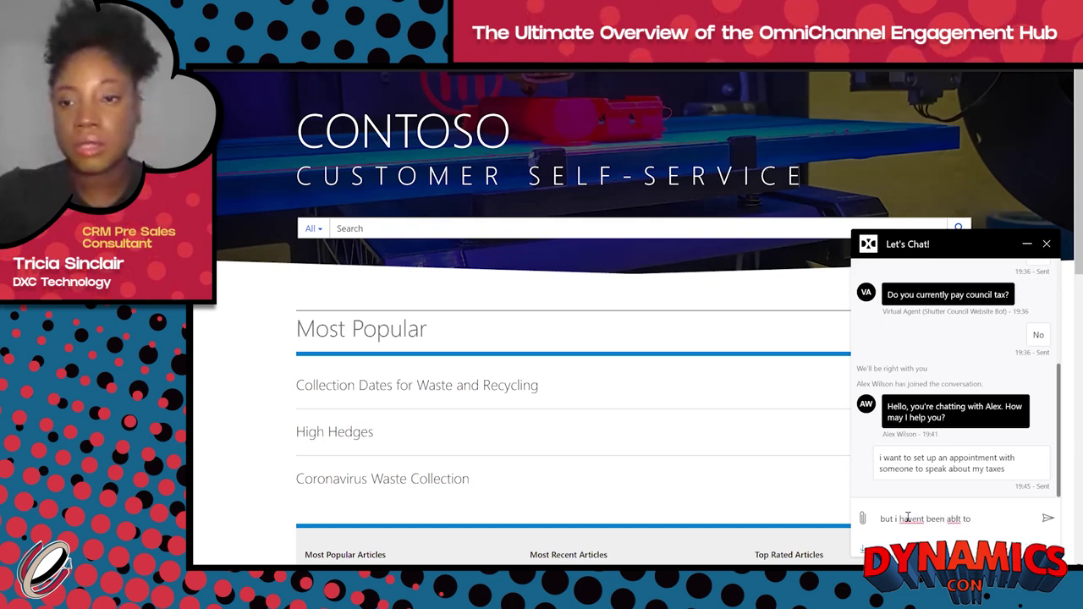
pyautogui.press('BackSpace')
pyautogui.press('BackSpace')
pyautogui.press('BackSpace')
pyautogui.press('BackSpace')
pyautogui.write('e')
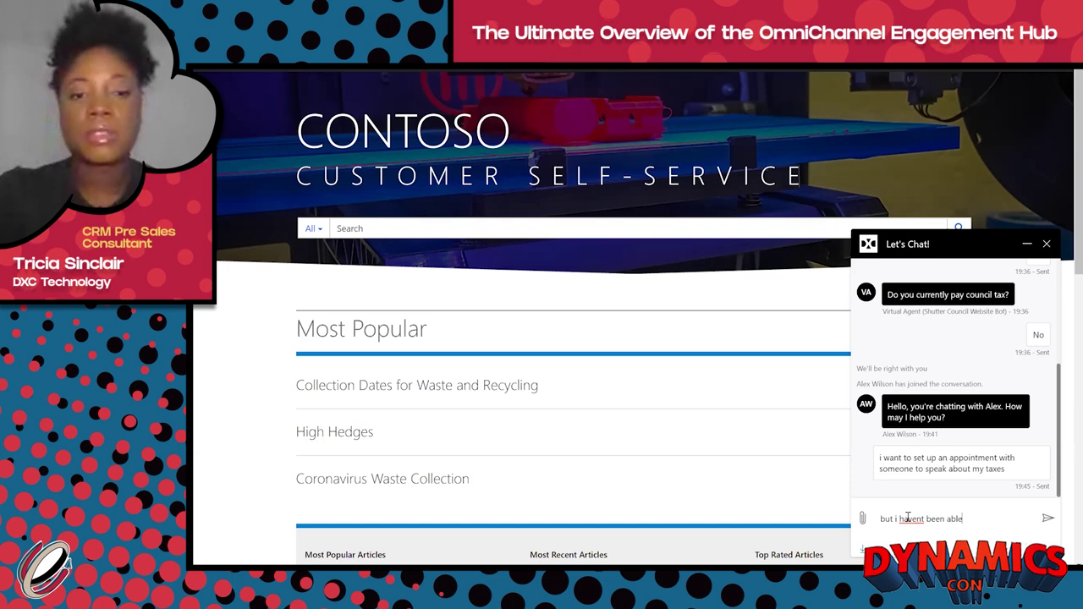
pyautogui.write(' to get through')
pyautogui.press('Return')
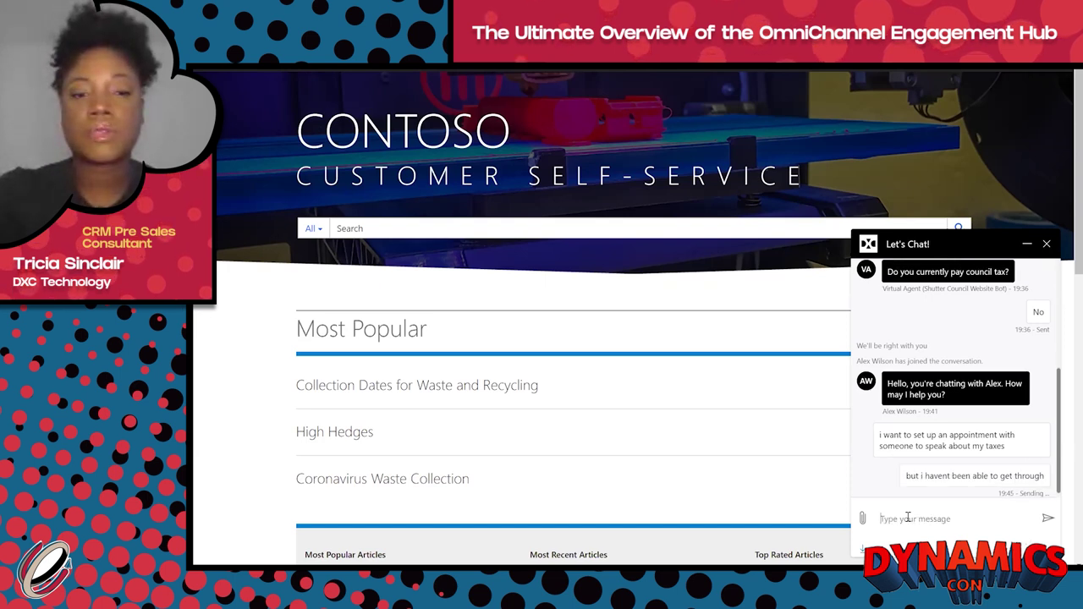
# Step: Send 'is there a problem' and 'i need to see someone see someone now'
pyautogui.write('is there a p')
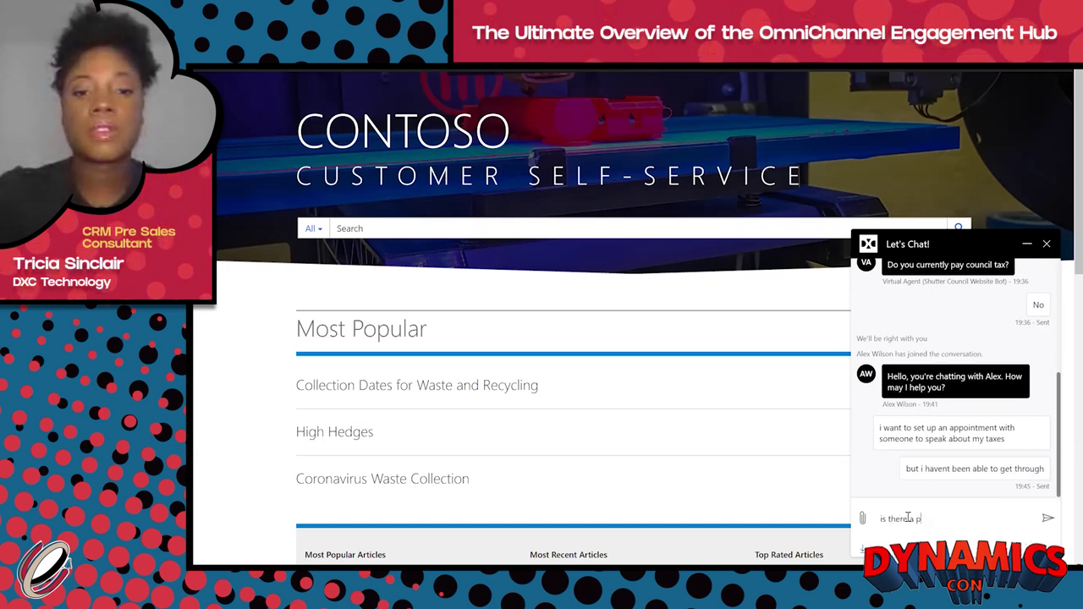
pyautogui.write('roblem')
pyautogui.press('Return')
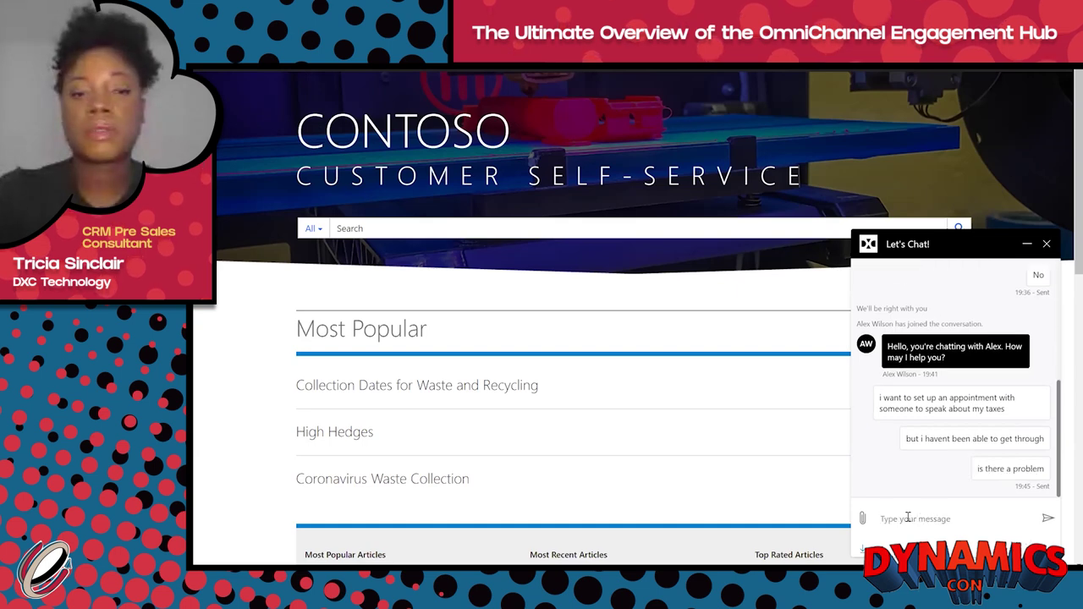
pyautogui.write('i need to')
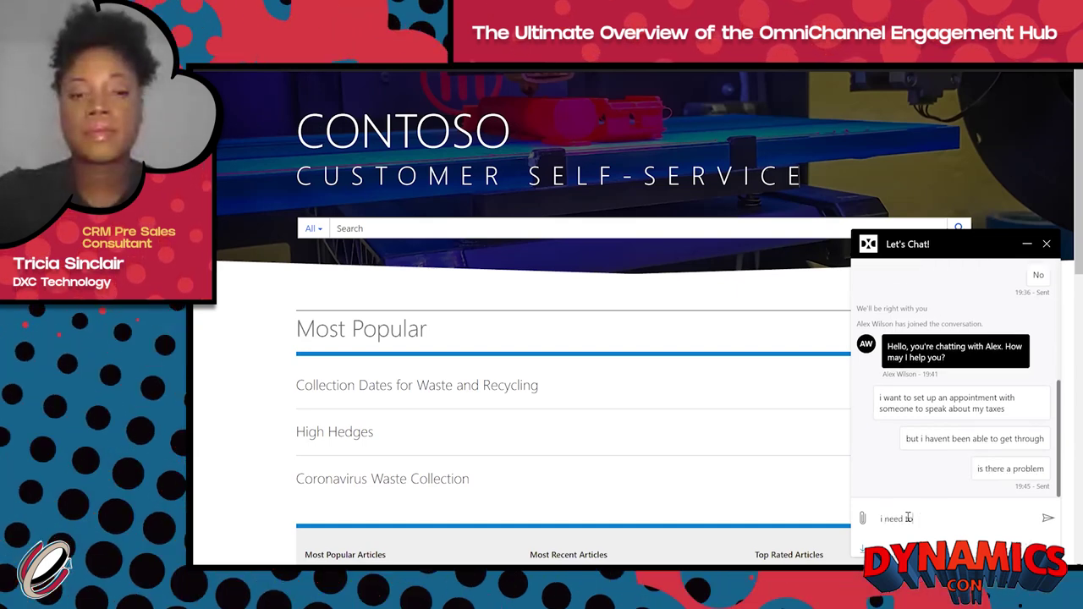
pyautogui.write(' see someone see someone')
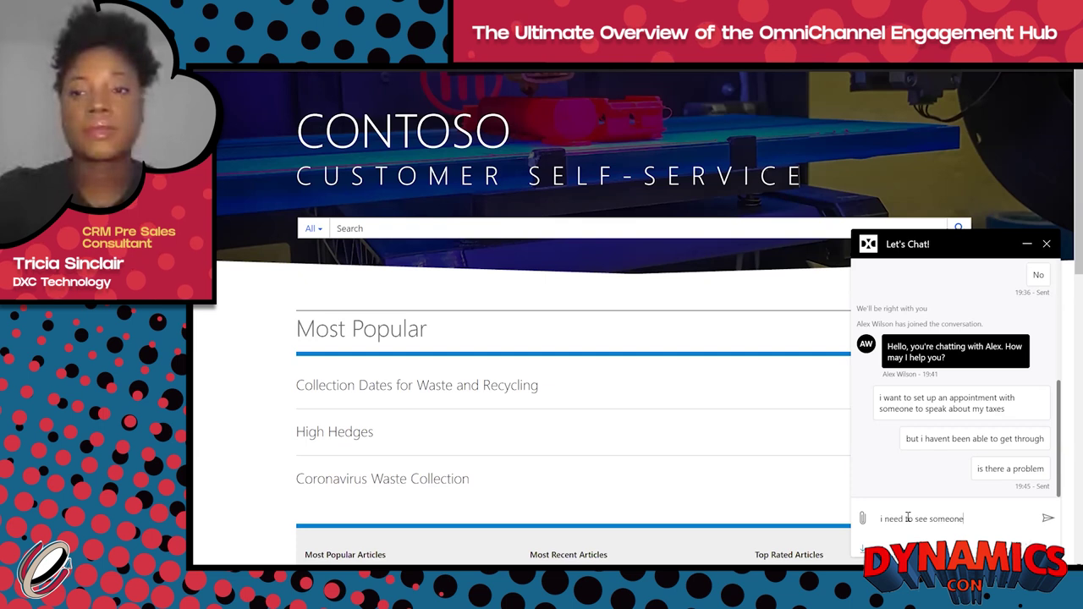
pyautogui.write(' now')
pyautogui.press('Return')
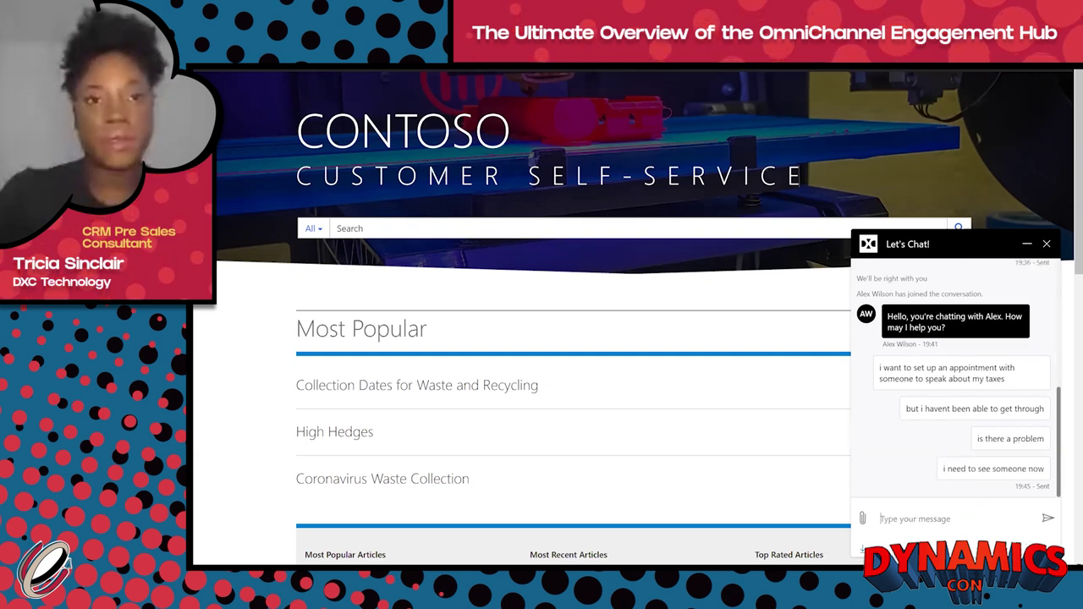
pyautogui.hotkey('alt', 'Tab')
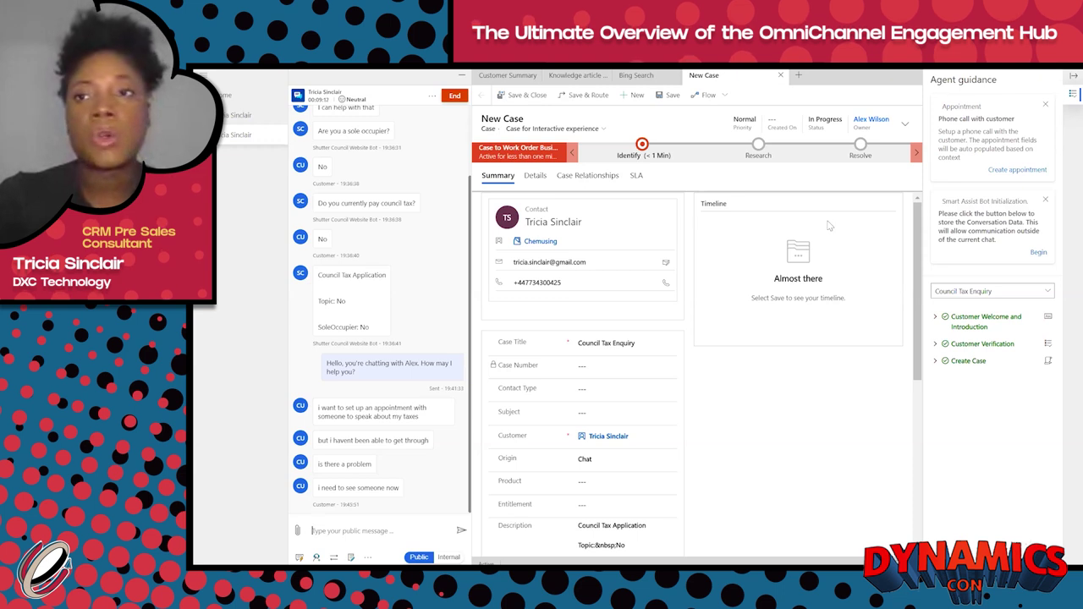
# Step: Draft the appointment, then send 'i have created the appointment for you' and 'is there anything else?'
pyautogui.click(1015, 170)
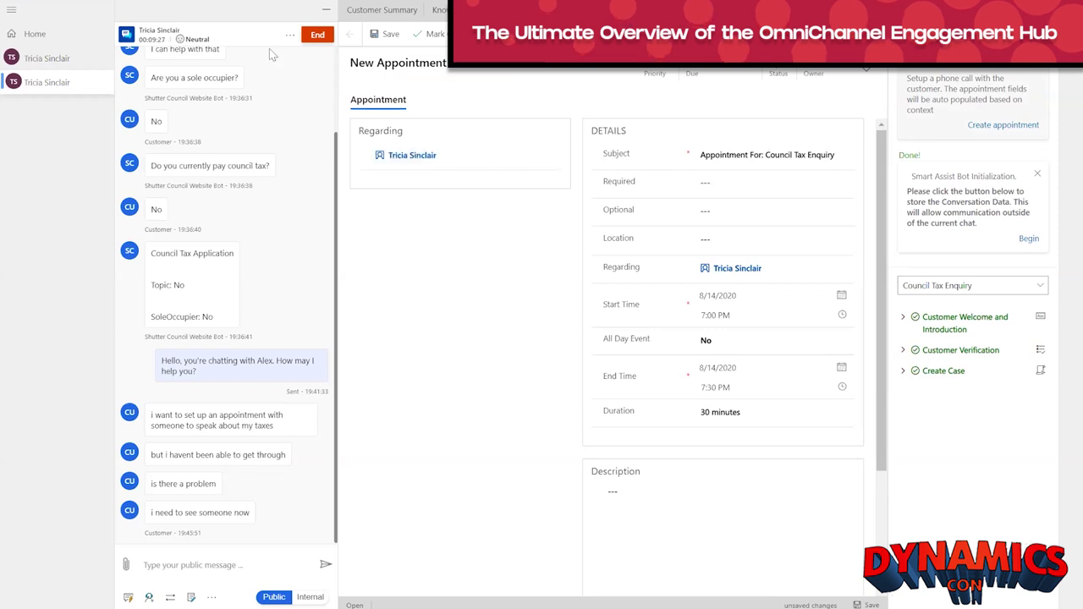
pyautogui.click(167, 564)
pyautogui.write('i have c')
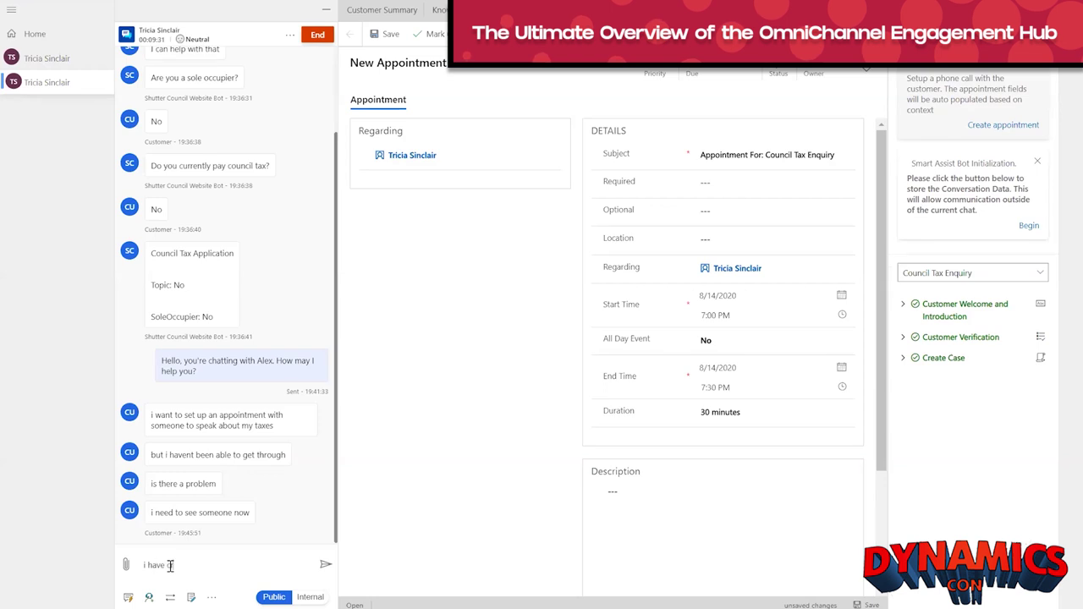
pyautogui.write('reated')
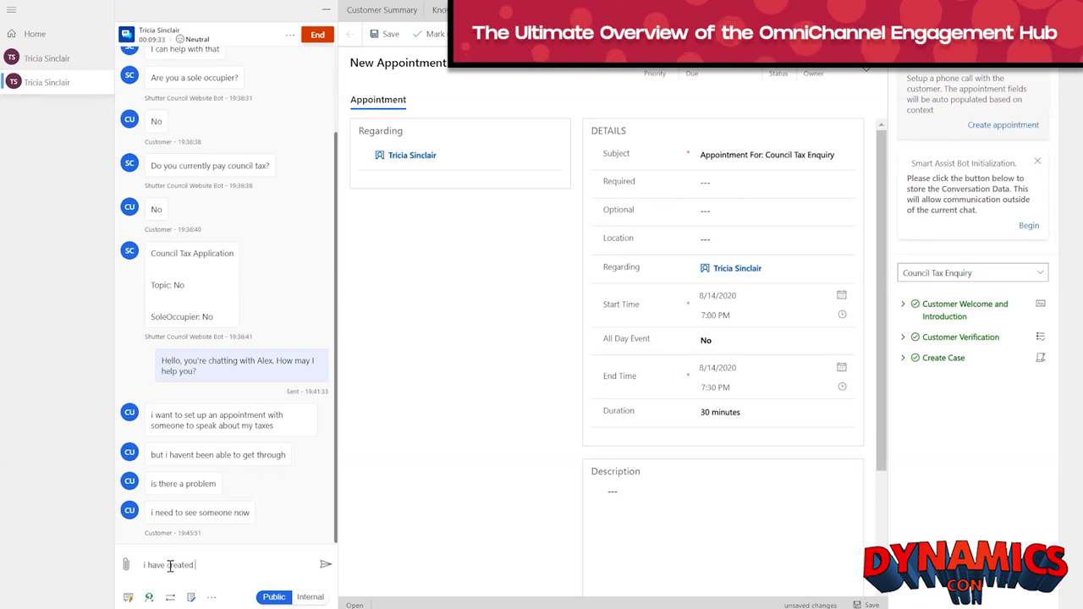
pyautogui.write(' the appointment for')
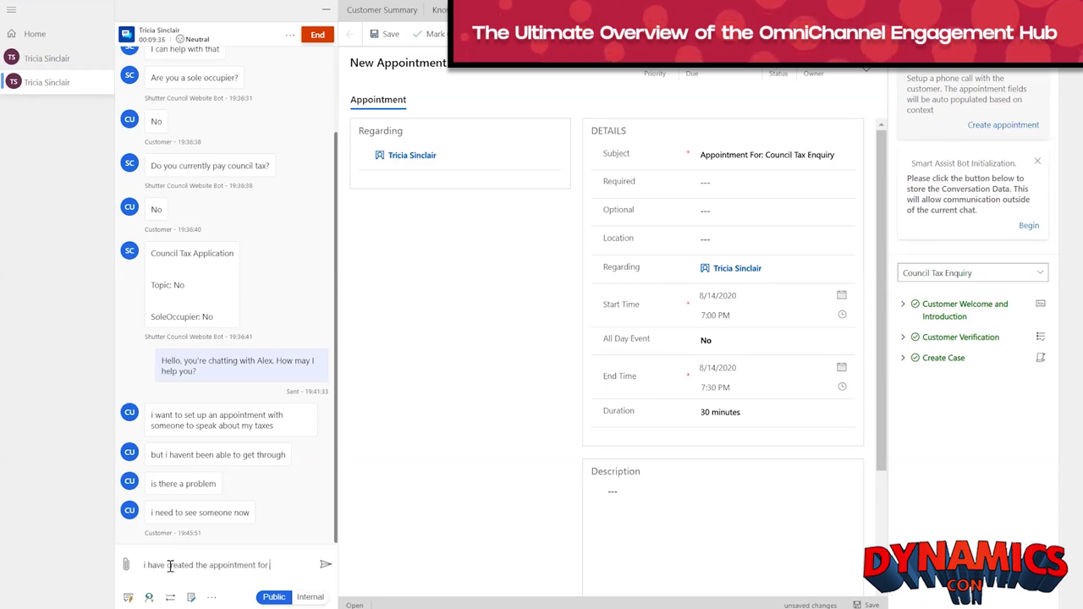
pyautogui.write(' you')
pyautogui.press('Return')
pyautogui.write('is the')
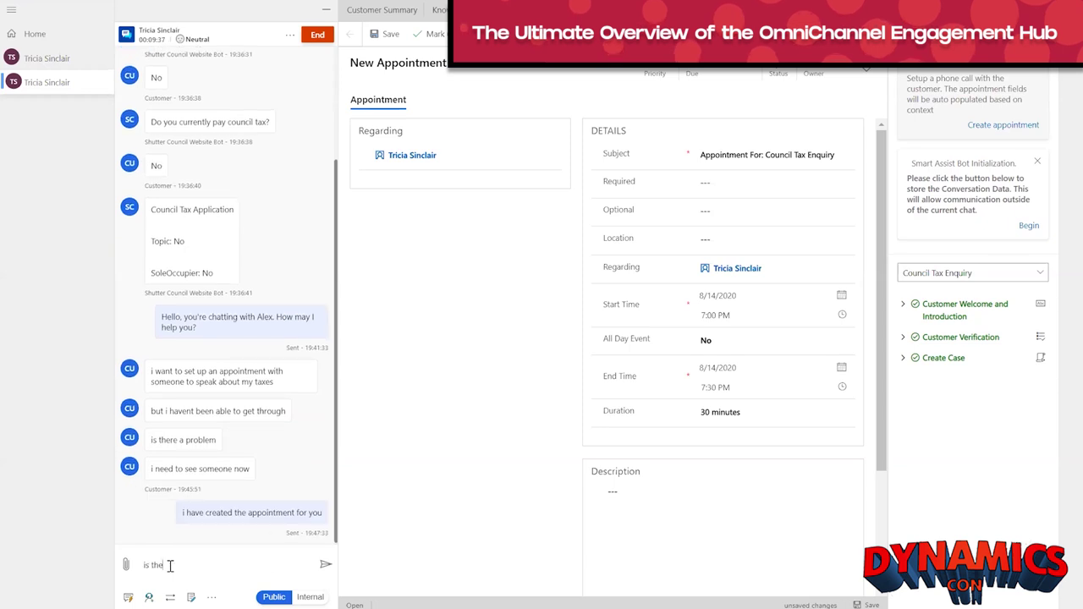
pyautogui.write('re anything else?')
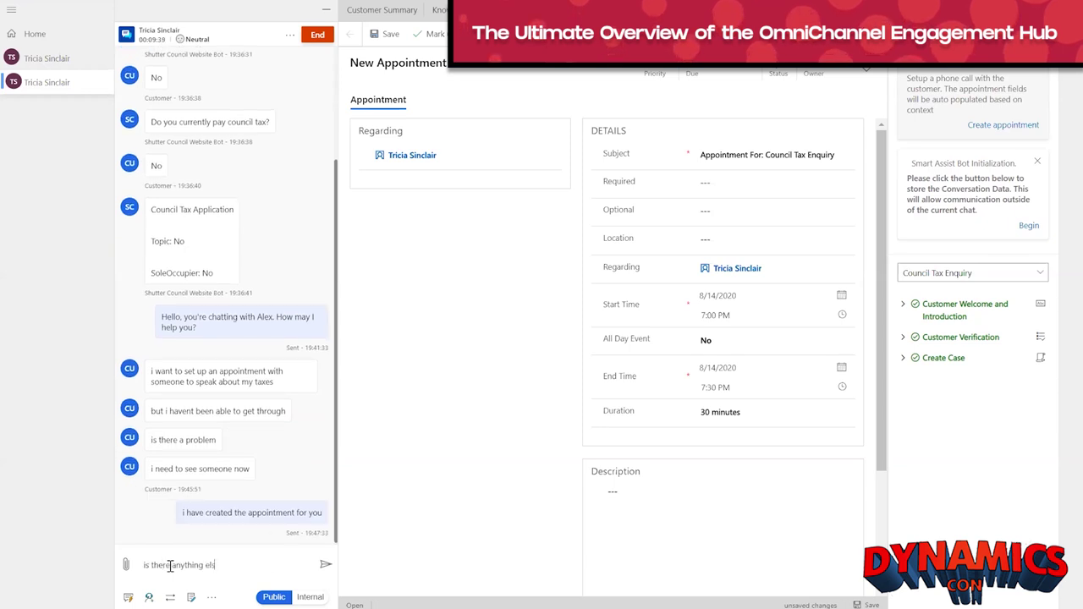
pyautogui.press('Return')
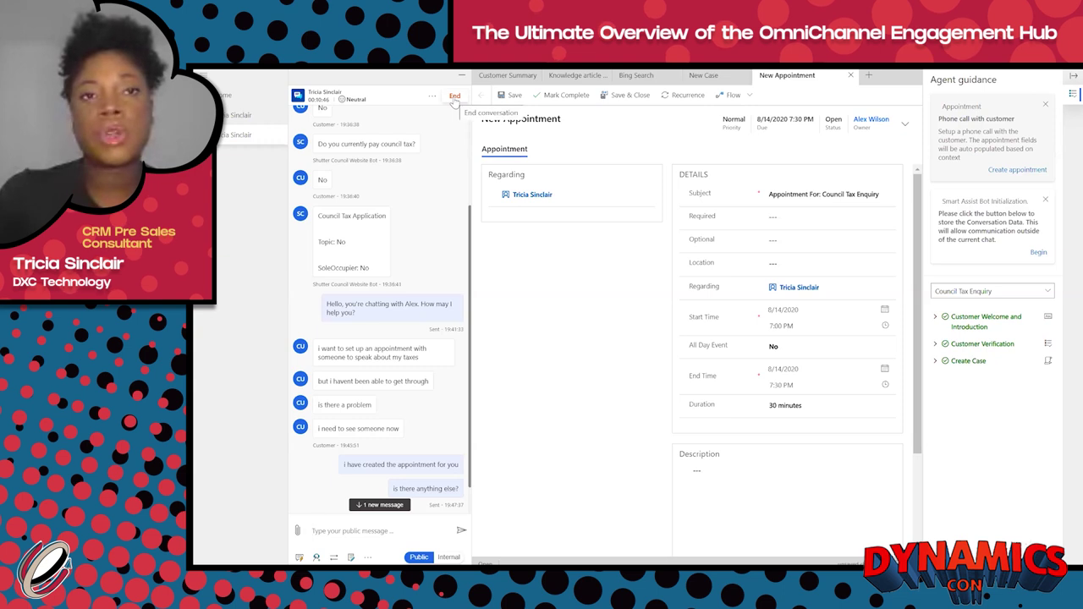
pyautogui.click(448, 557)
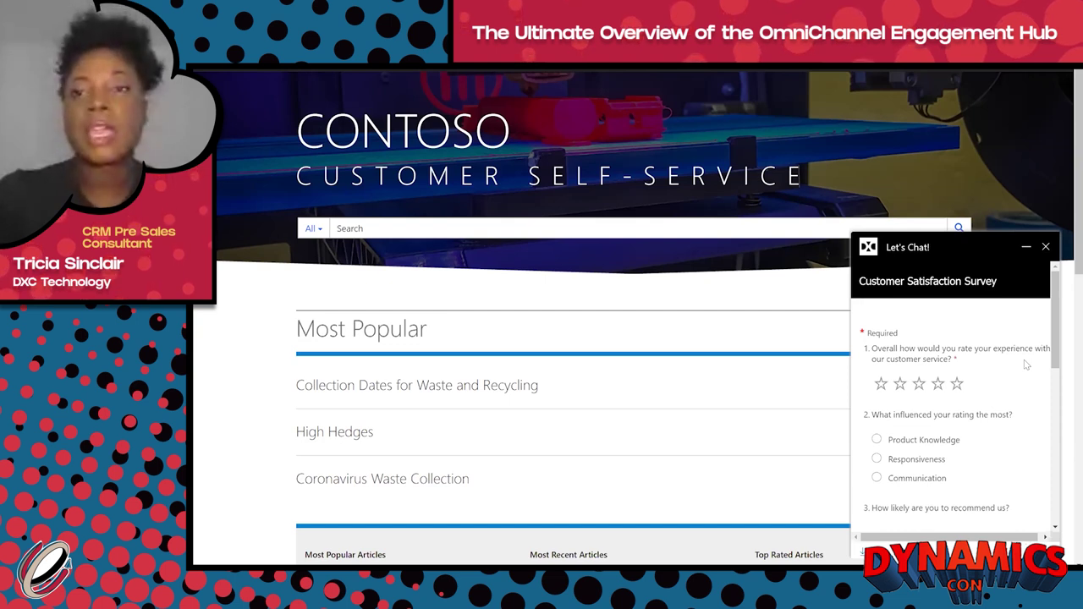
# Step: Rate five stars, pick Responsiveness, choose Very likely to recommend, and submit the survey
pyautogui.click(959, 384)
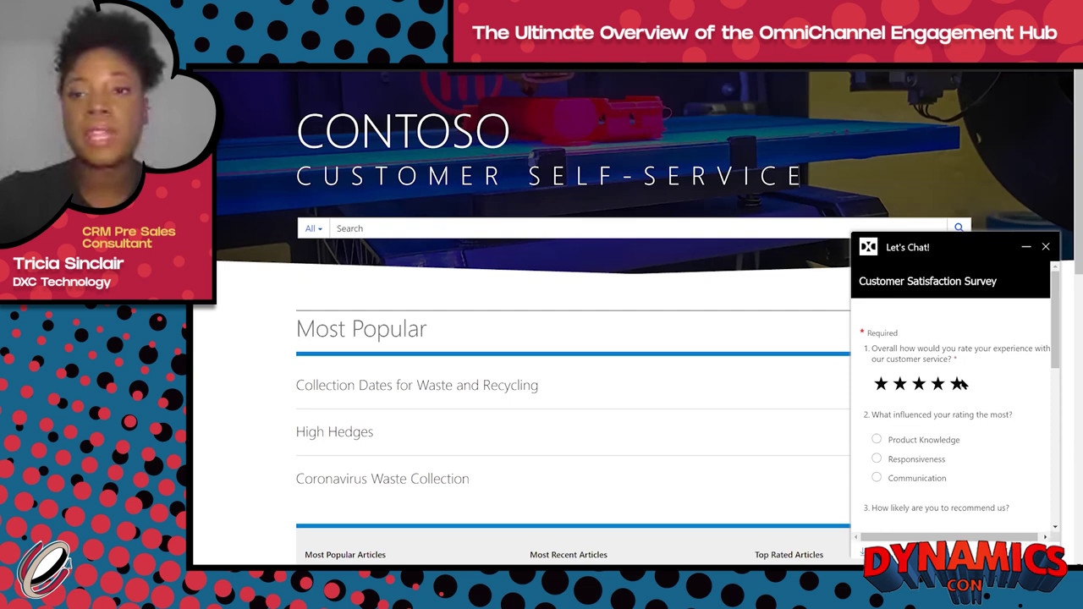
pyautogui.click(877, 459)
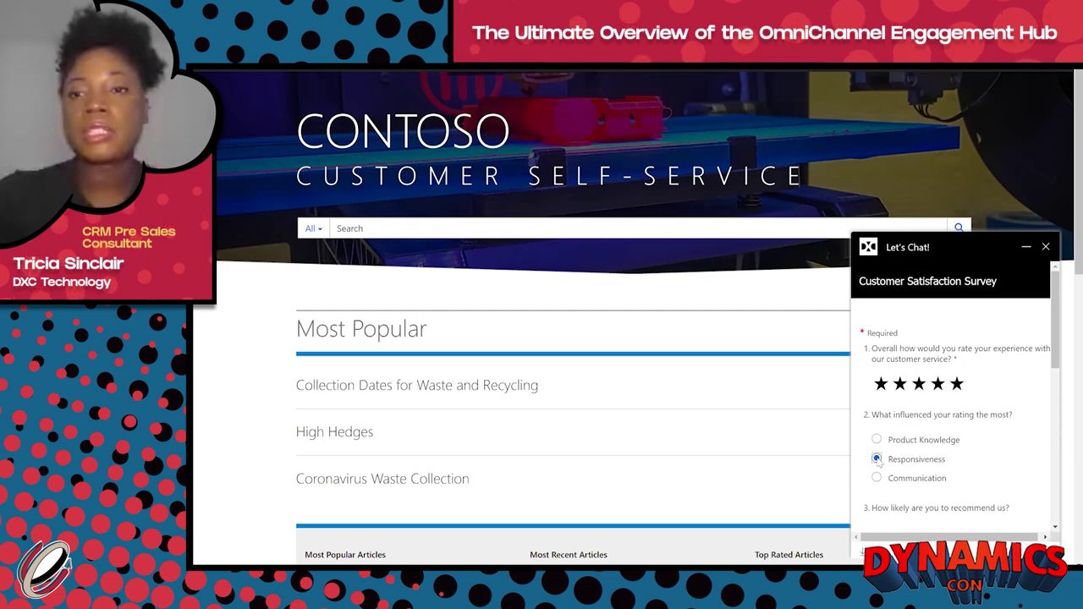
pyautogui.moveTo(1058, 356); pyautogui.dragTo(1051, 450)
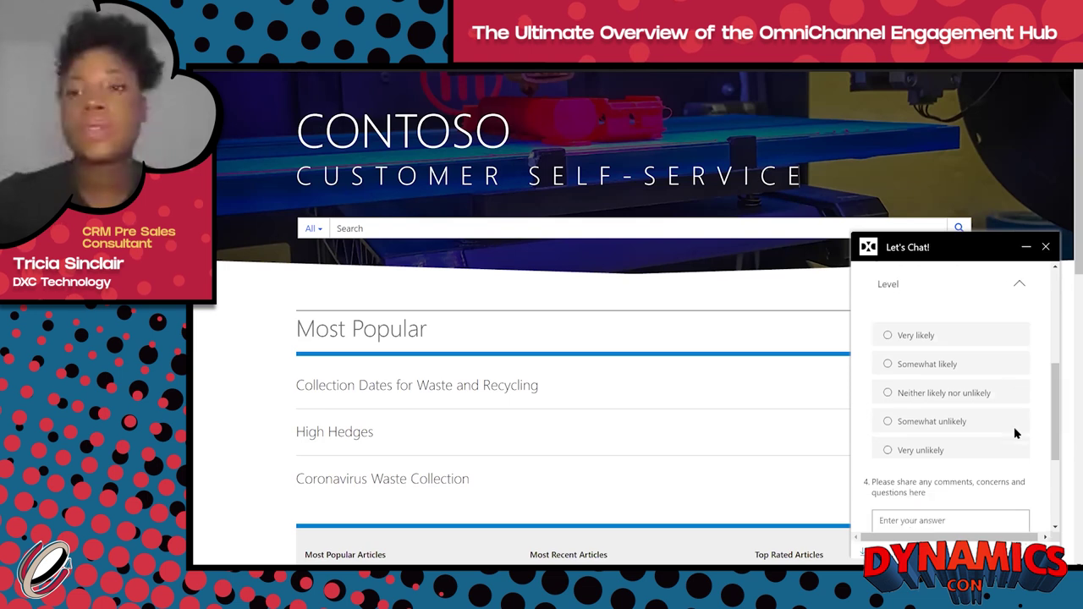
pyautogui.click(888, 336)
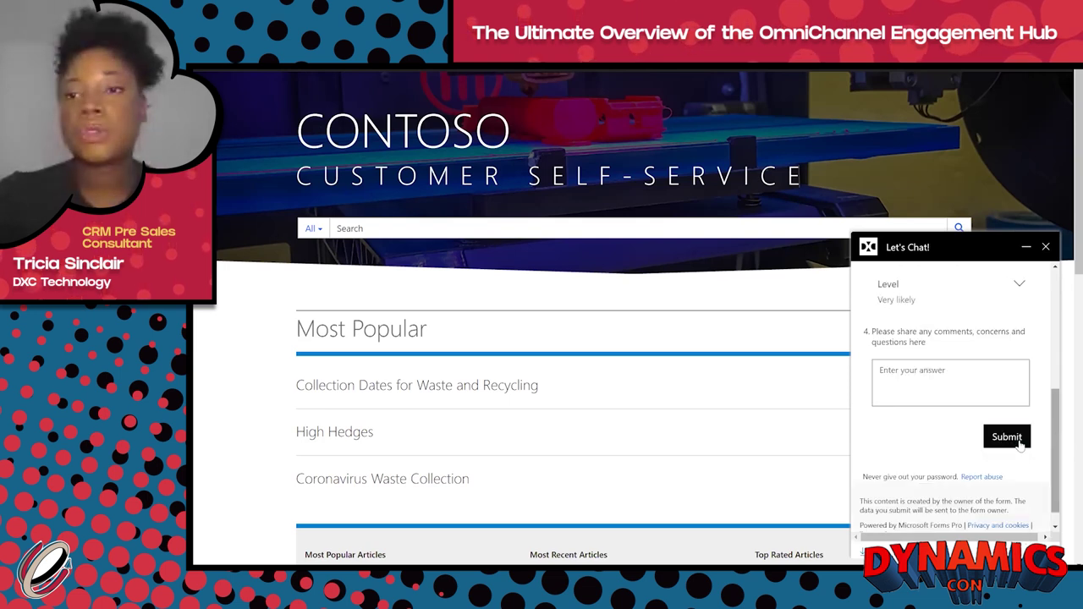
pyautogui.click(1007, 437)
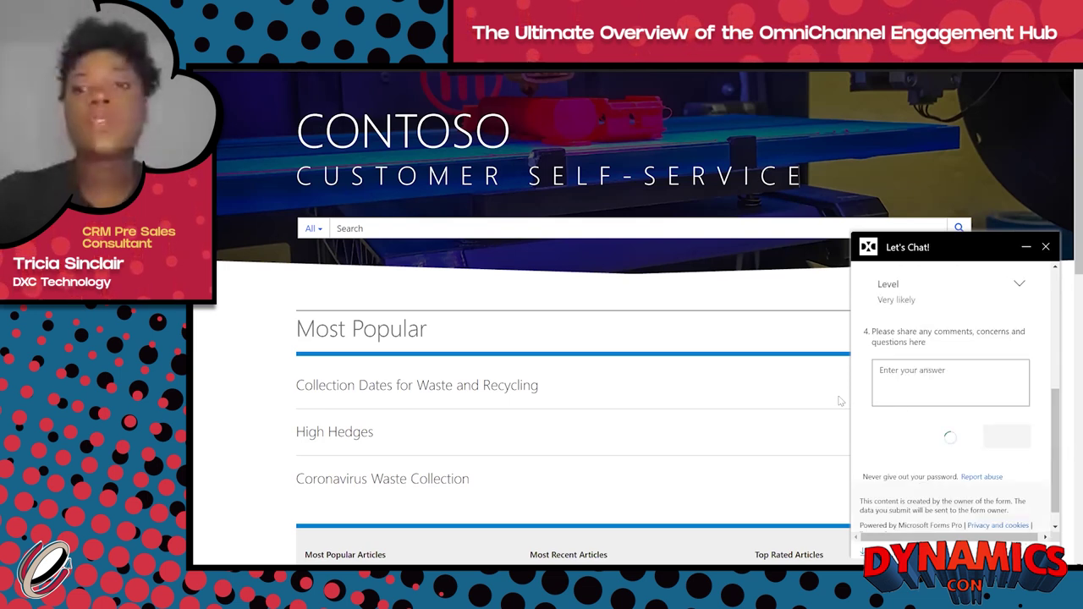